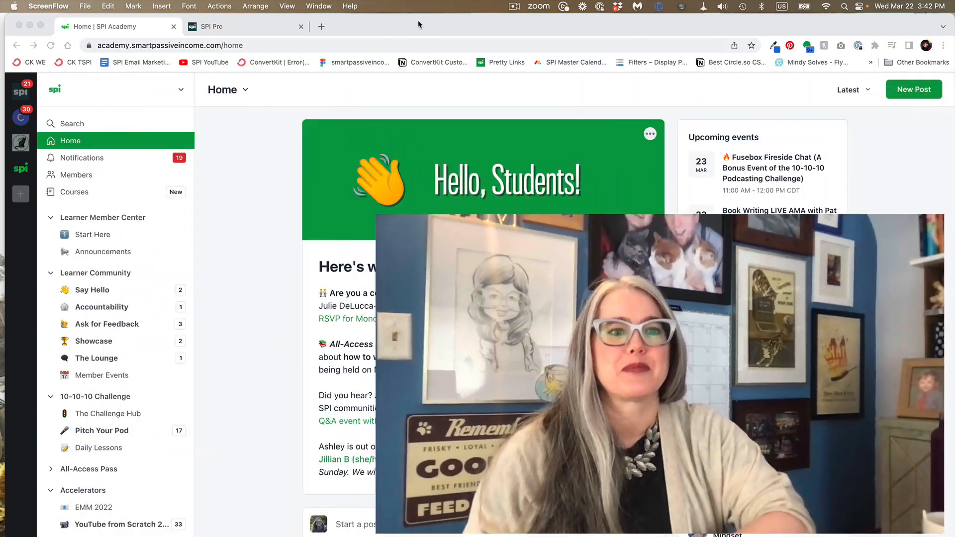
{"action": "left_click", "coordinate": [420, 25]}
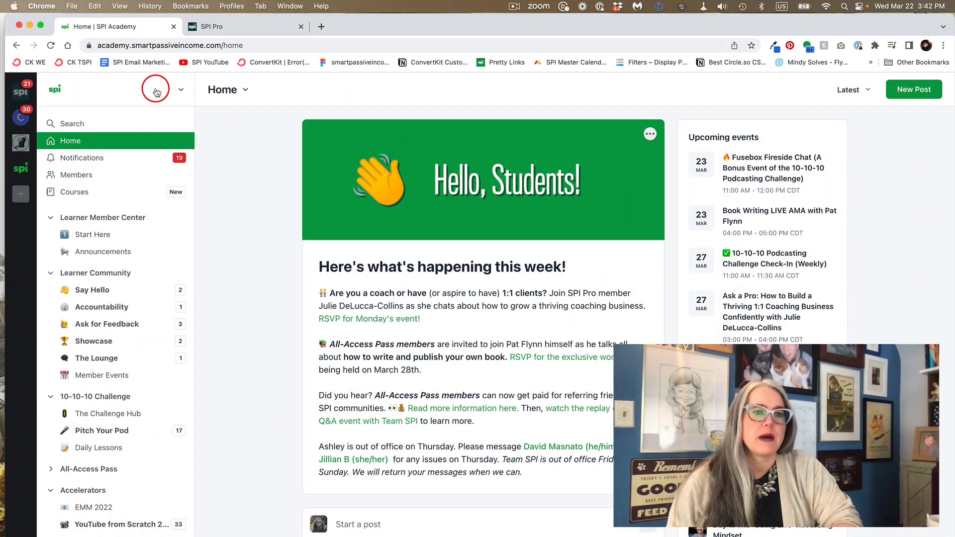
Step: Open the Workflows settings page of the SPI Academy community
{"action": "left_click", "coordinate": [182, 91]}
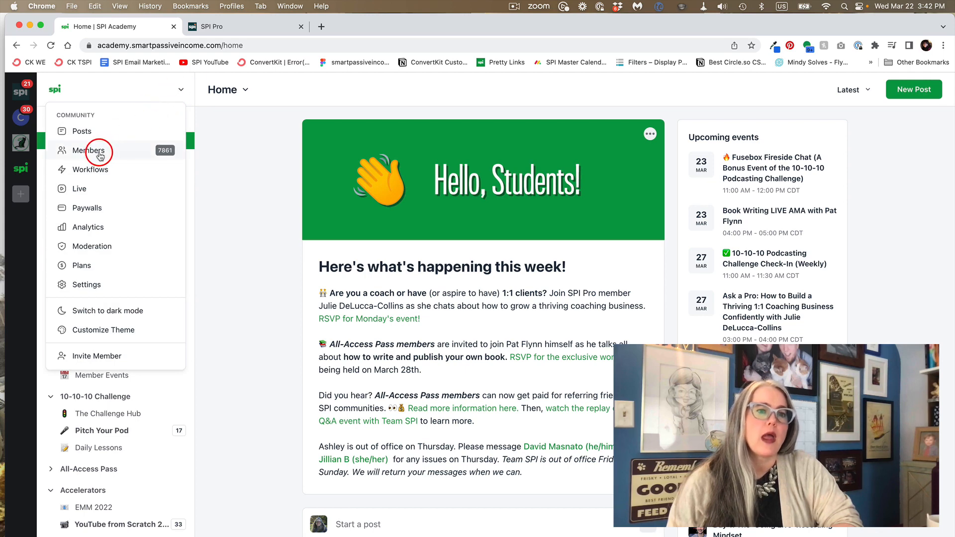
{"action": "left_click", "coordinate": [88, 170]}
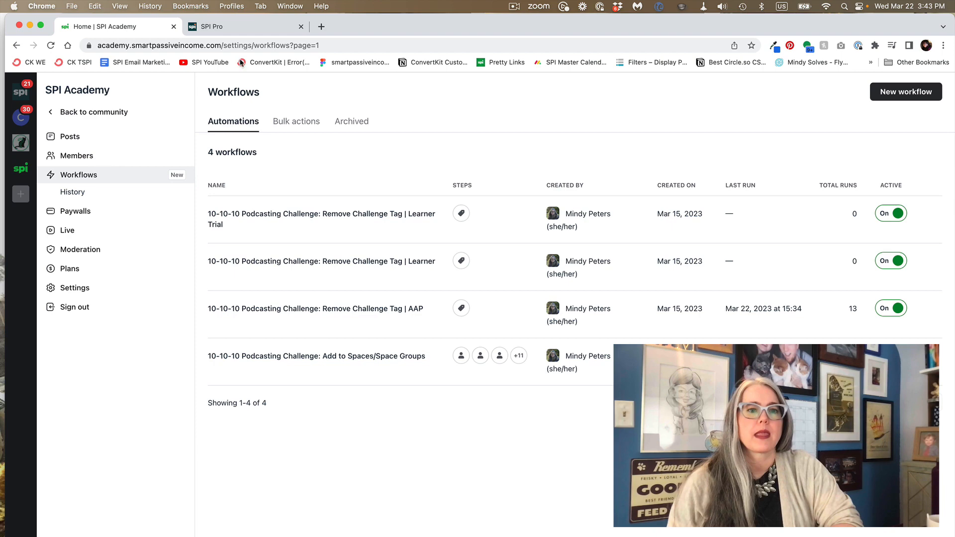
Step: Look at the Workflows page of the SPI Pro community and return to the SPI Academy workflows
{"action": "left_click", "coordinate": [249, 29]}
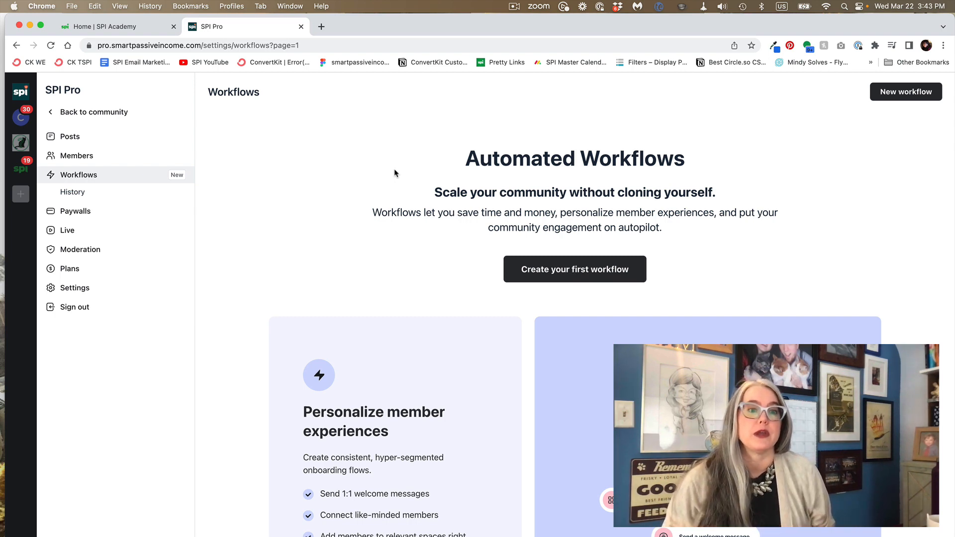
{"action": "left_click", "coordinate": [94, 30]}
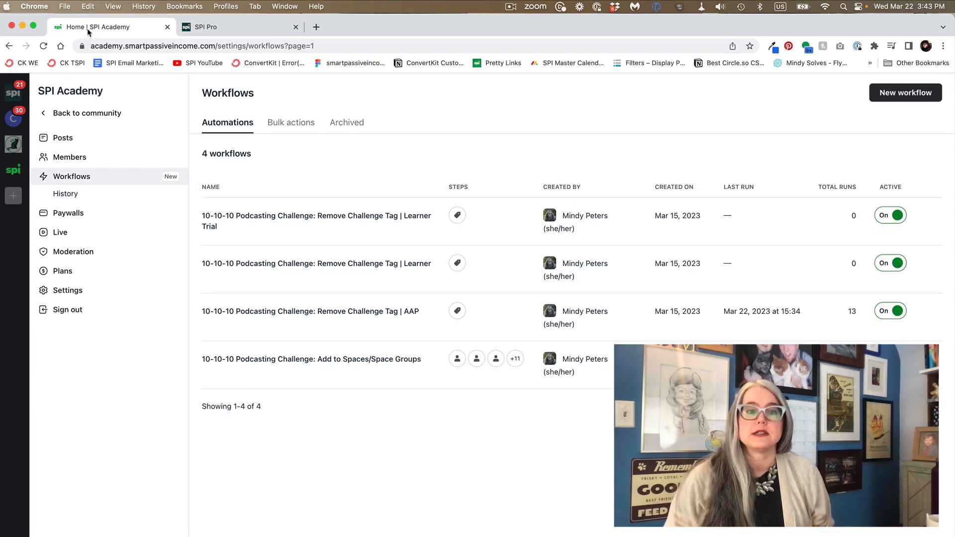
{"action": "left_click", "coordinate": [361, 202]}
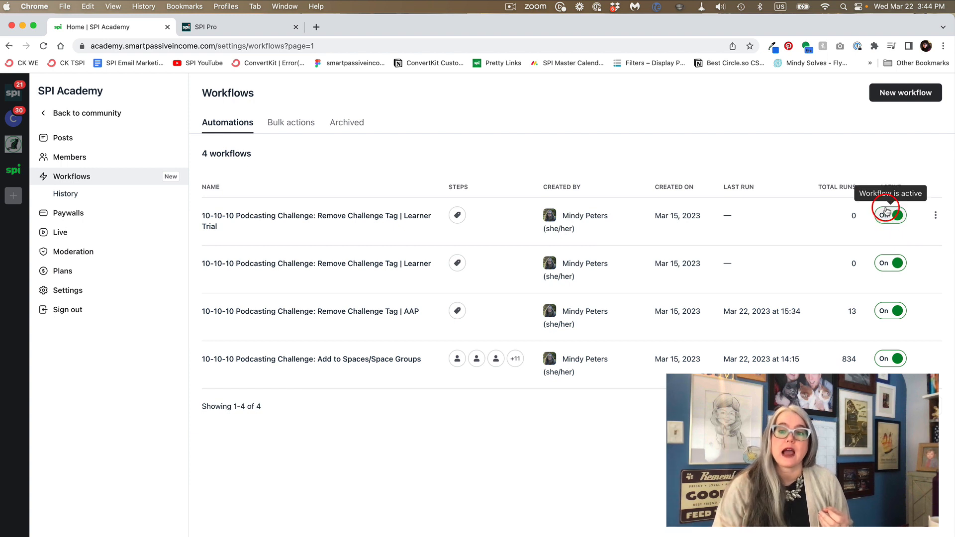
Step: Switch the "10-10-10 Podcasting Challenge: Remove Challenge Tag | Learner Trial" workflow off and back on
{"action": "left_click", "coordinate": [888, 217]}
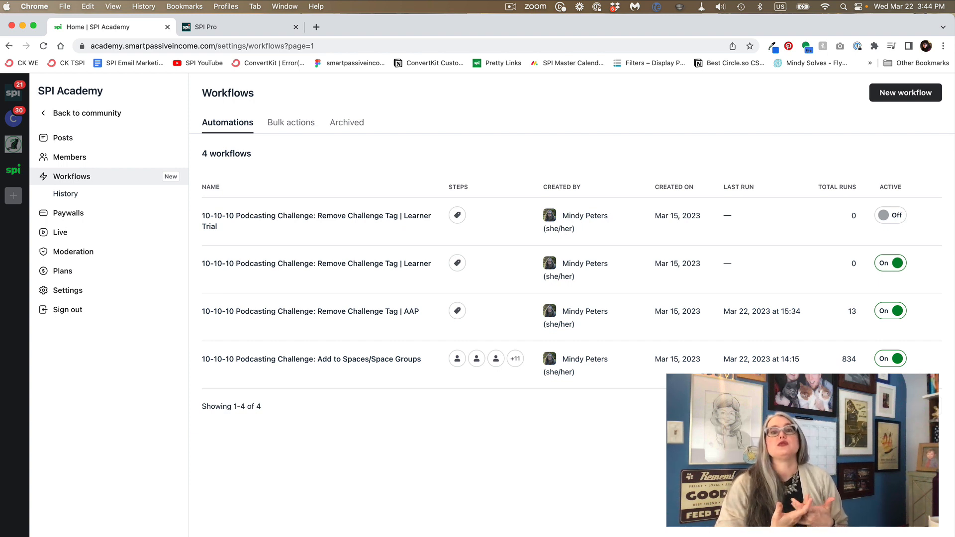
{"action": "left_click", "coordinate": [849, 366]}
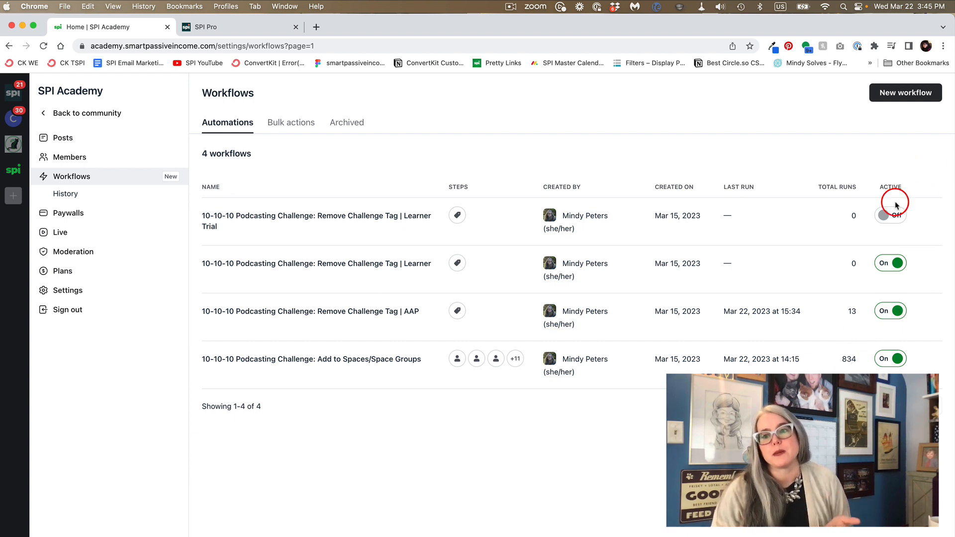
{"action": "left_click", "coordinate": [894, 218]}
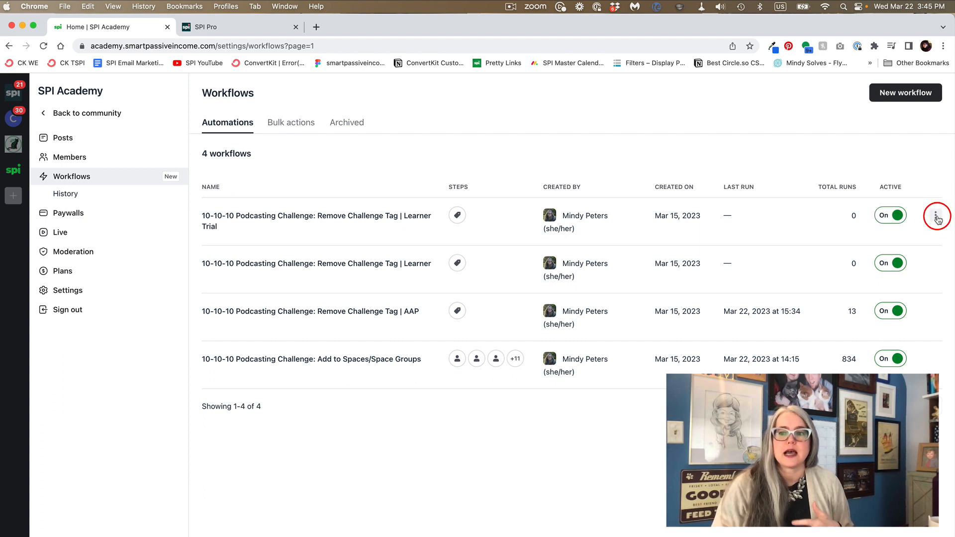
Step: Look through the Learner Trial workflow's options and the archived, automation and bulk-action workflow lists
{"action": "left_click", "coordinate": [937, 217]}
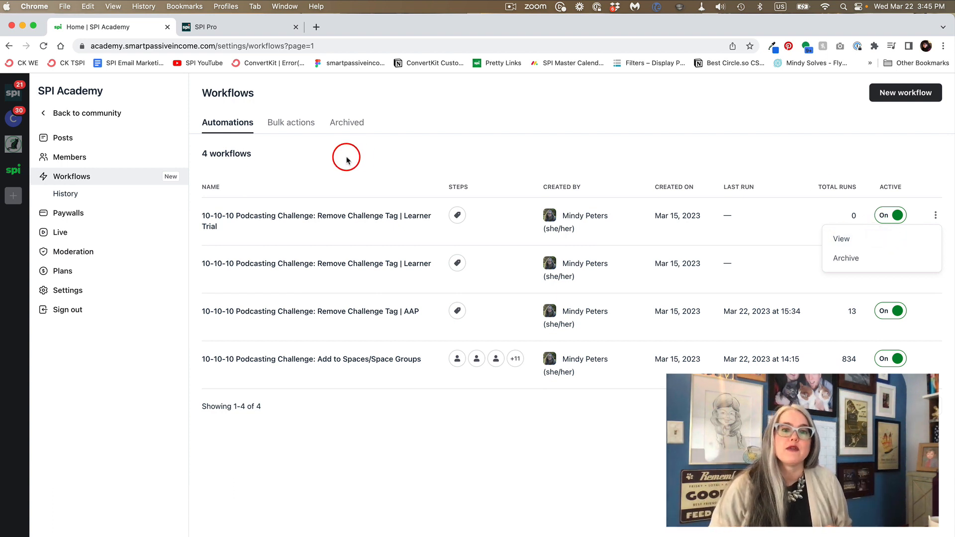
{"action": "left_click", "coordinate": [356, 123]}
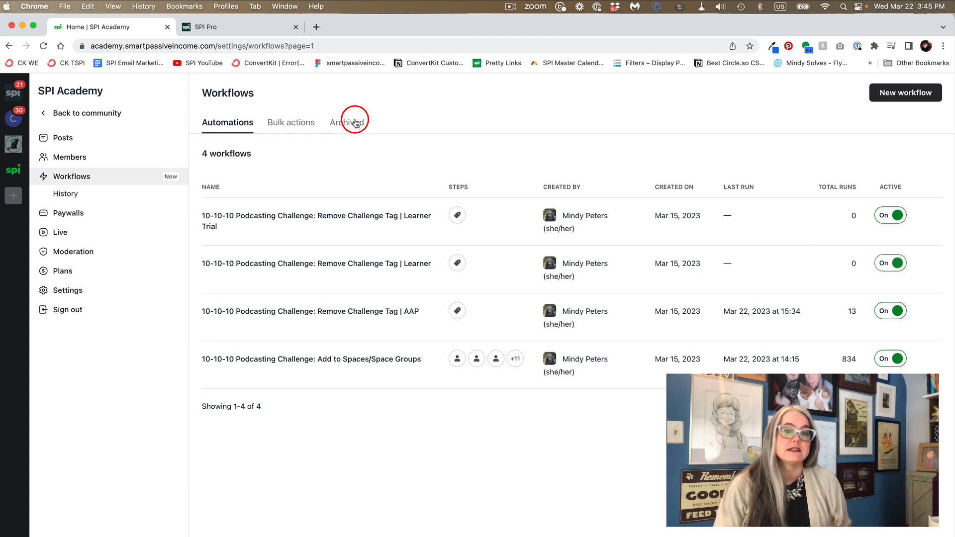
{"action": "left_click", "coordinate": [356, 123]}
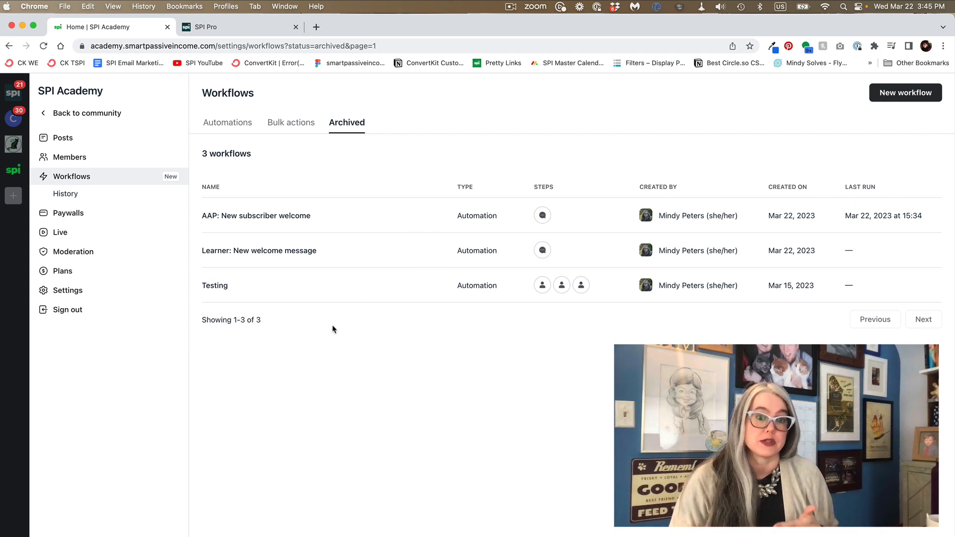
{"action": "left_click", "coordinate": [212, 123]}
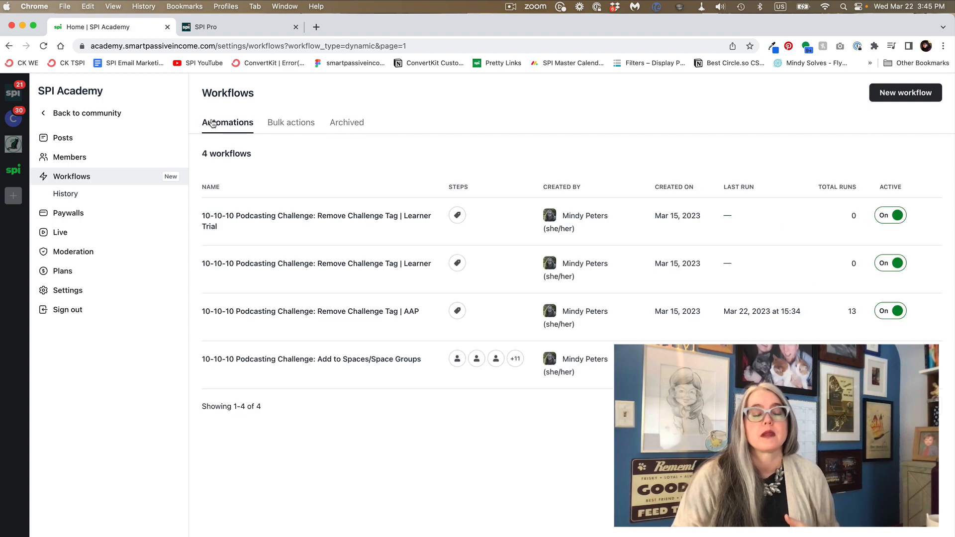
{"action": "left_click", "coordinate": [212, 123]}
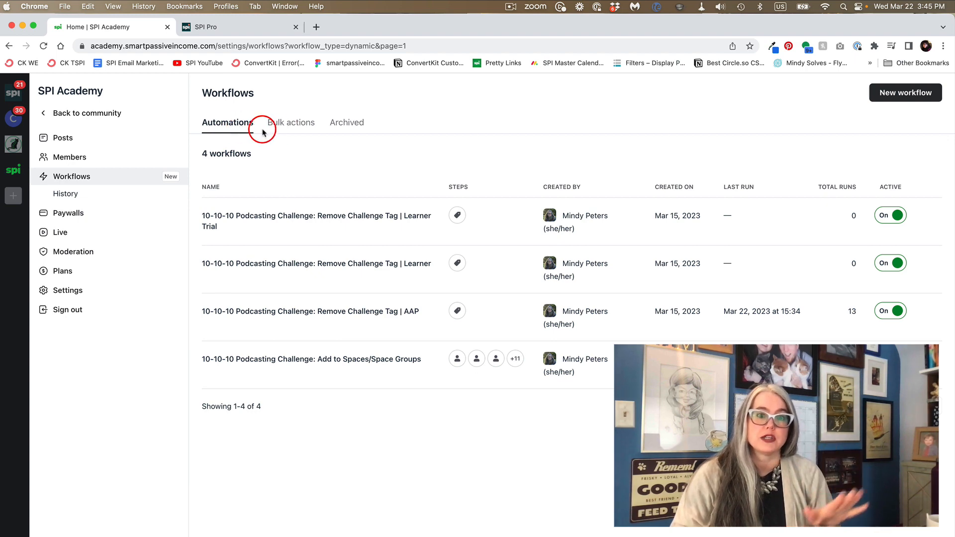
{"action": "left_click", "coordinate": [297, 129]}
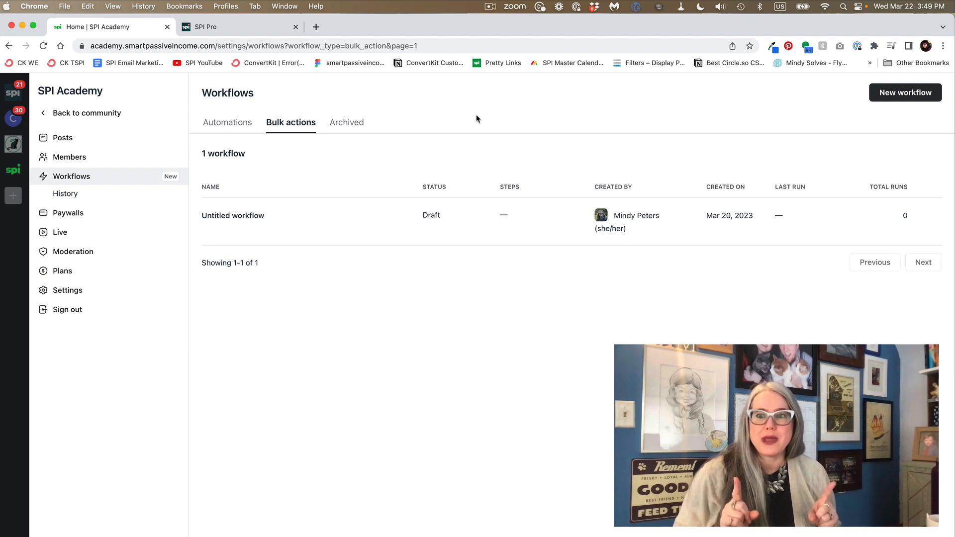
Step: Browse the Paywalls workflow templates and create a new custom workflow of the Automation type
{"action": "left_click", "coordinate": [902, 97]}
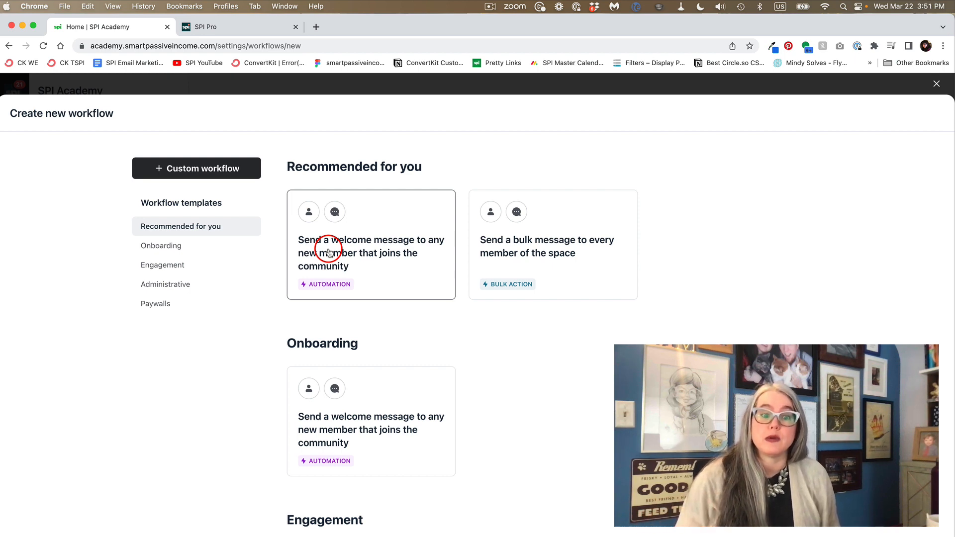
{"action": "left_click", "coordinate": [165, 304]}
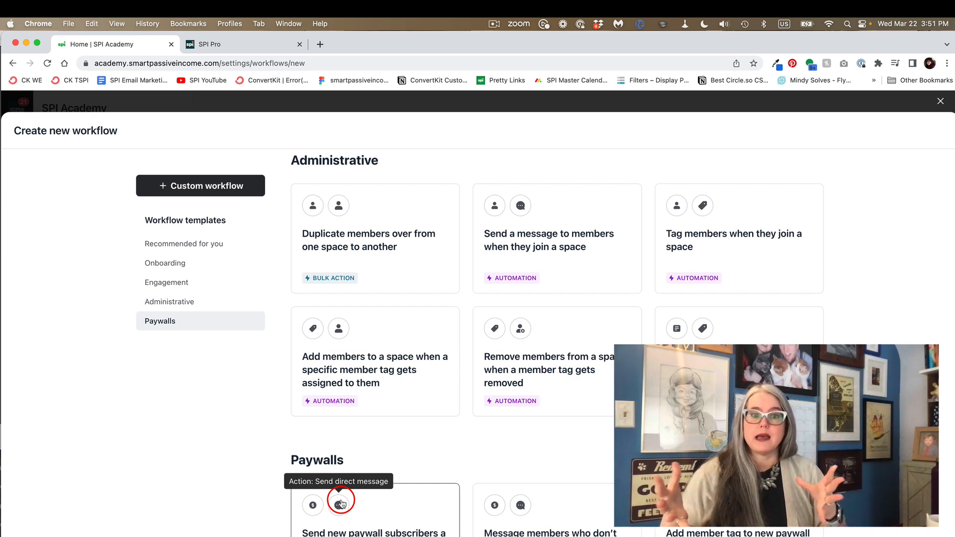
{"action": "left_click", "coordinate": [212, 192]}
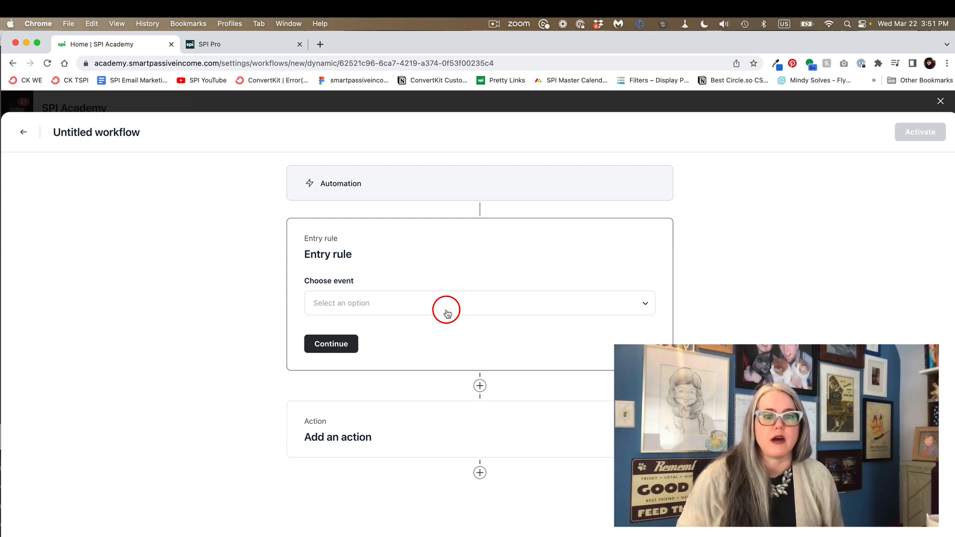
Step: Set the workflow's entry rule to "Member subscribed to paywall" for the All-Access Pass paywall, after reviewing the available trigger events
{"action": "left_click", "coordinate": [397, 308]}
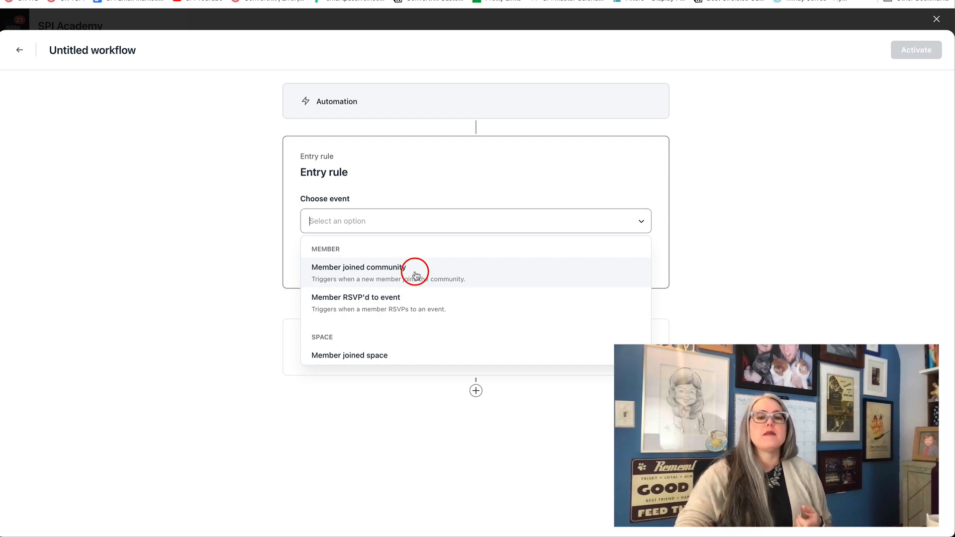
{"action": "scroll", "coordinate": [412, 324], "scroll_direction": "down", "scroll_amount": 10}
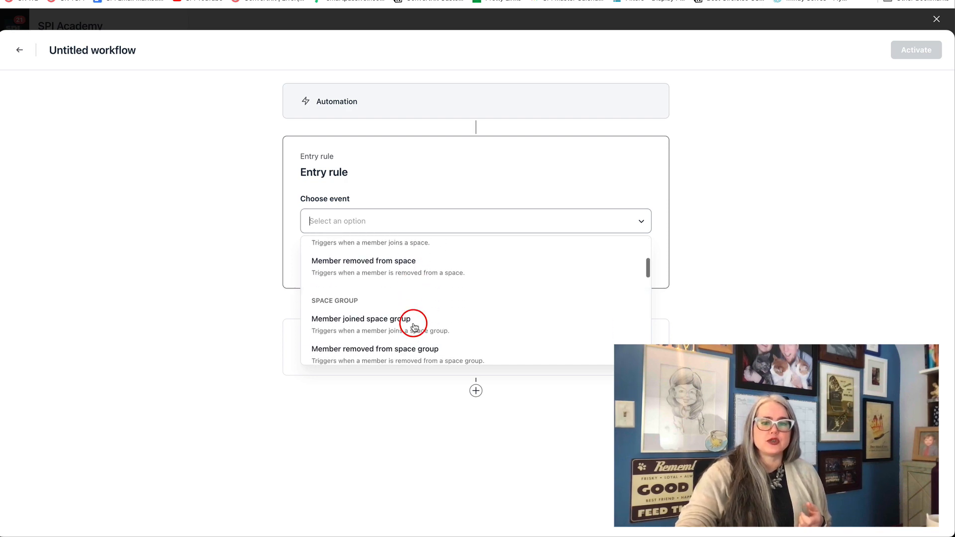
{"action": "scroll", "coordinate": [412, 326], "scroll_direction": "down", "scroll_amount": 5}
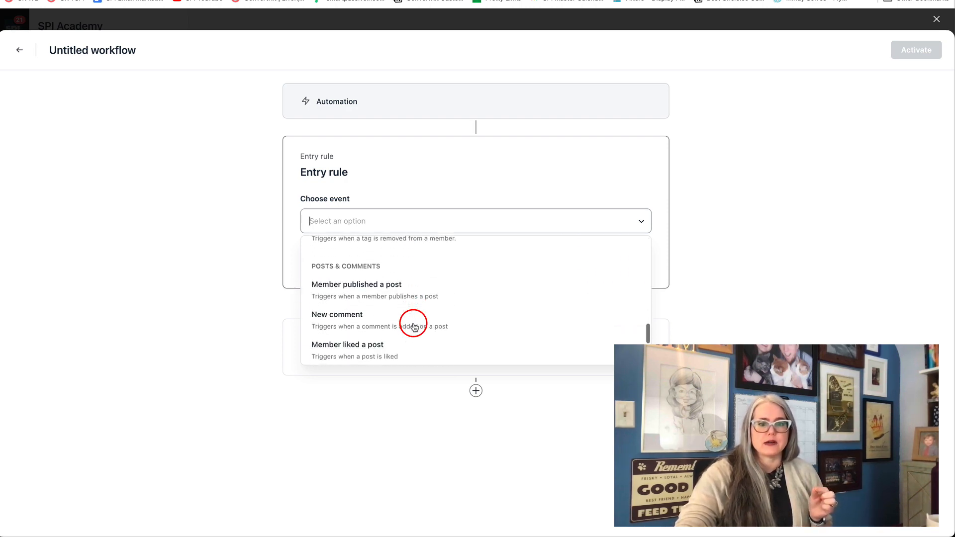
{"action": "scroll", "coordinate": [412, 325], "scroll_direction": "up", "scroll_amount": 4}
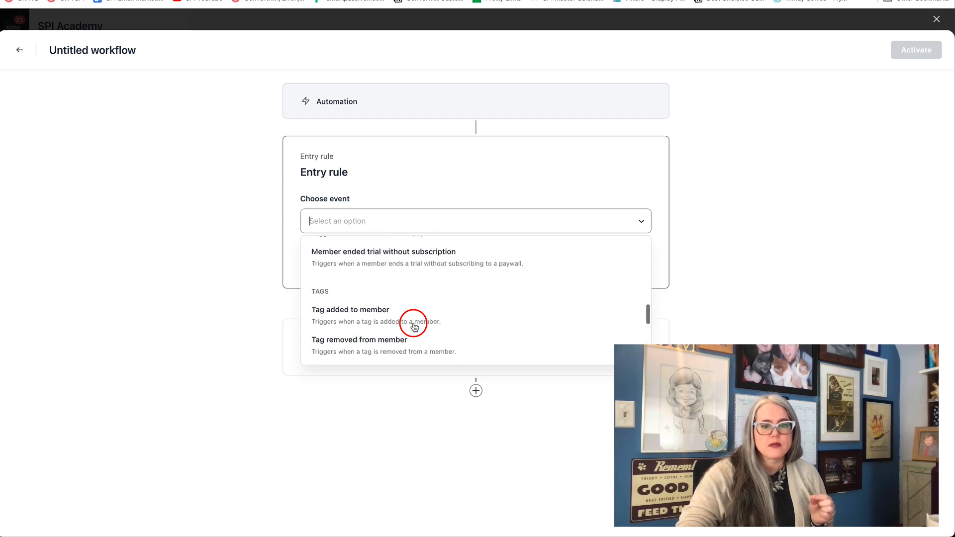
{"action": "scroll", "coordinate": [414, 326], "scroll_direction": "up", "scroll_amount": 3}
{"action": "scroll", "coordinate": [412, 324], "scroll_direction": "up", "scroll_amount": 3}
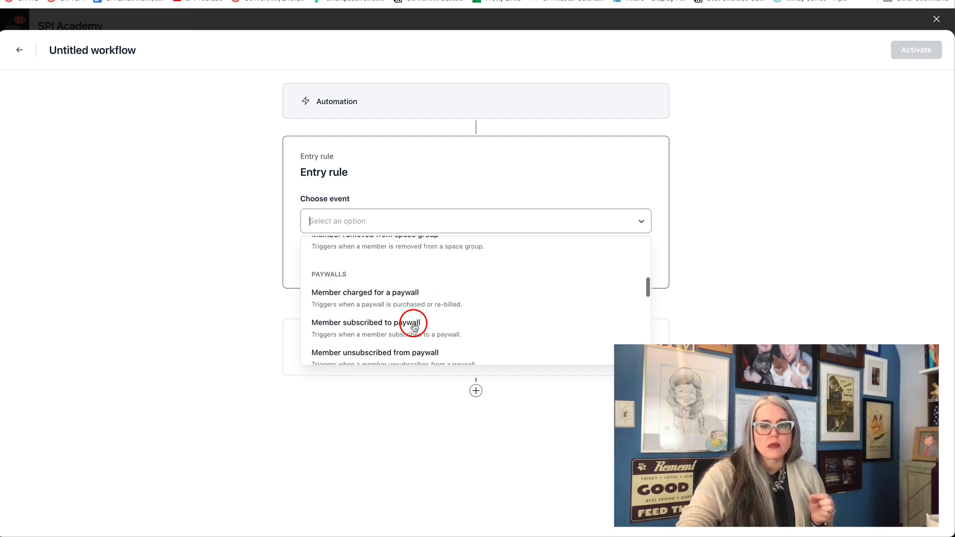
{"action": "scroll", "coordinate": [393, 314], "scroll_direction": "down", "scroll_amount": 1}
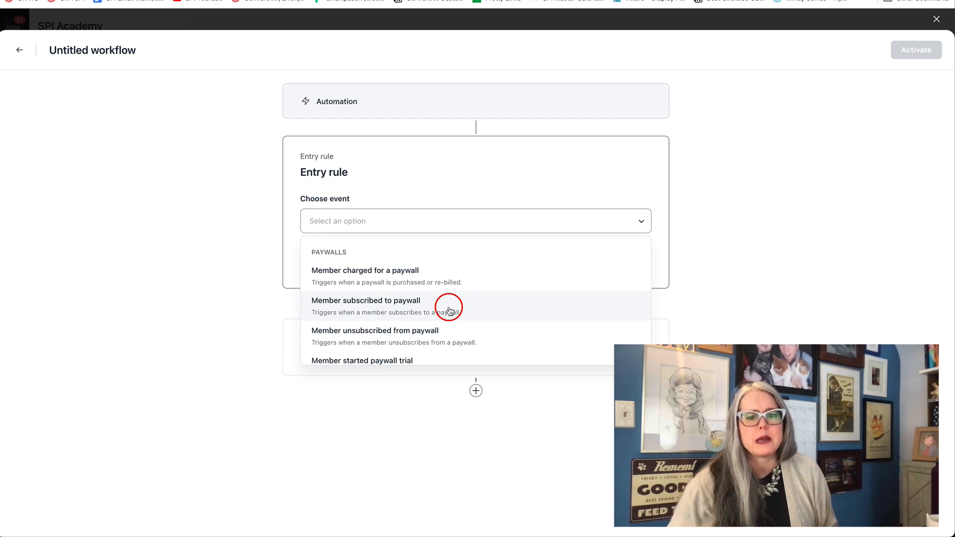
{"action": "left_click", "coordinate": [449, 311]}
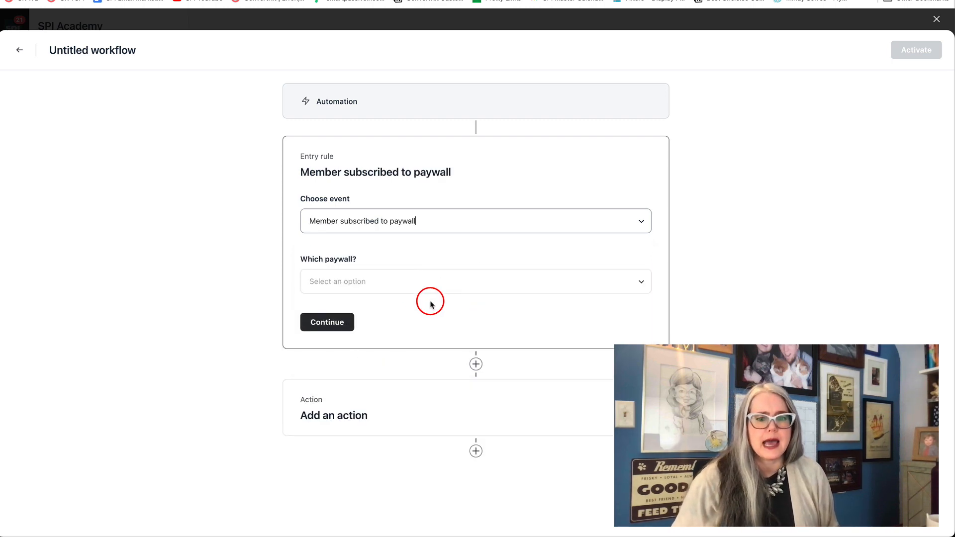
{"action": "left_click", "coordinate": [397, 281]}
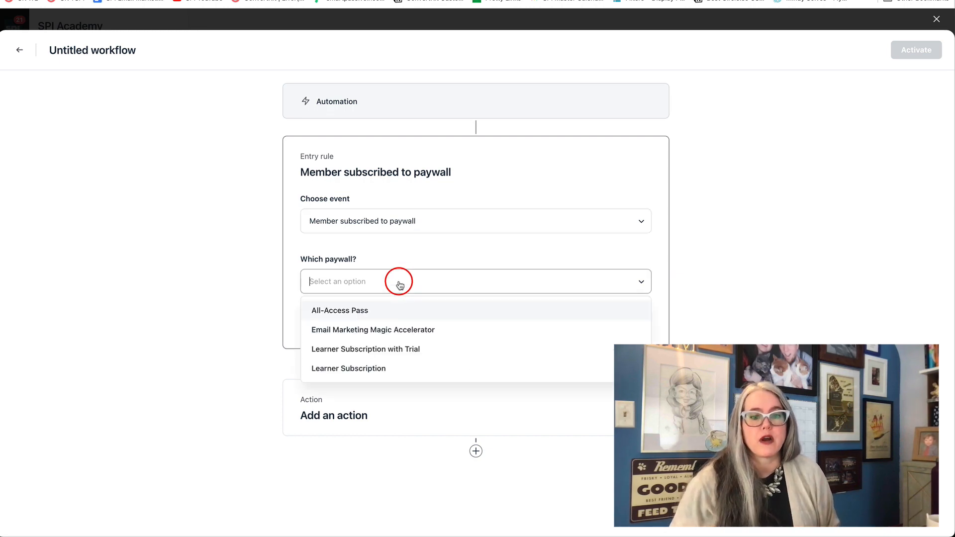
{"action": "left_click", "coordinate": [375, 311]}
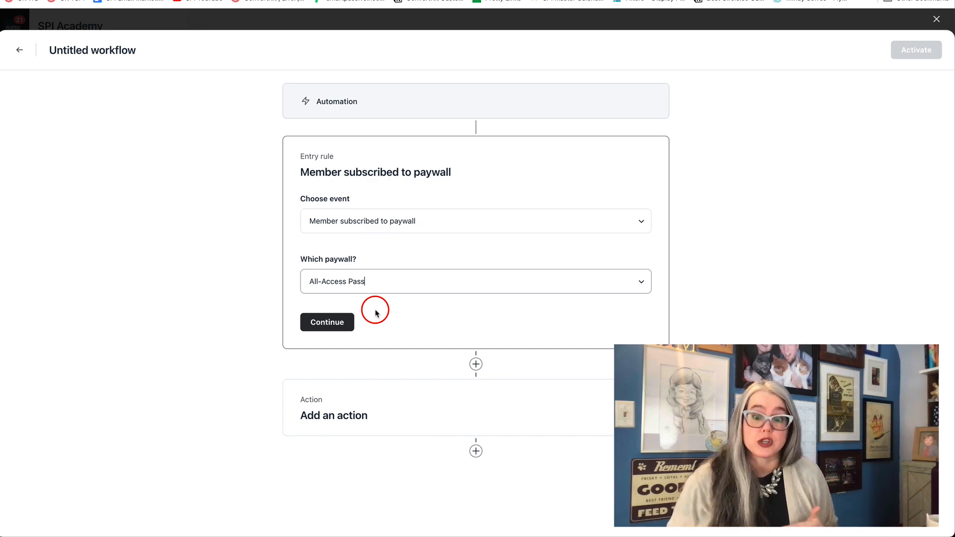
{"action": "left_click", "coordinate": [324, 322]}
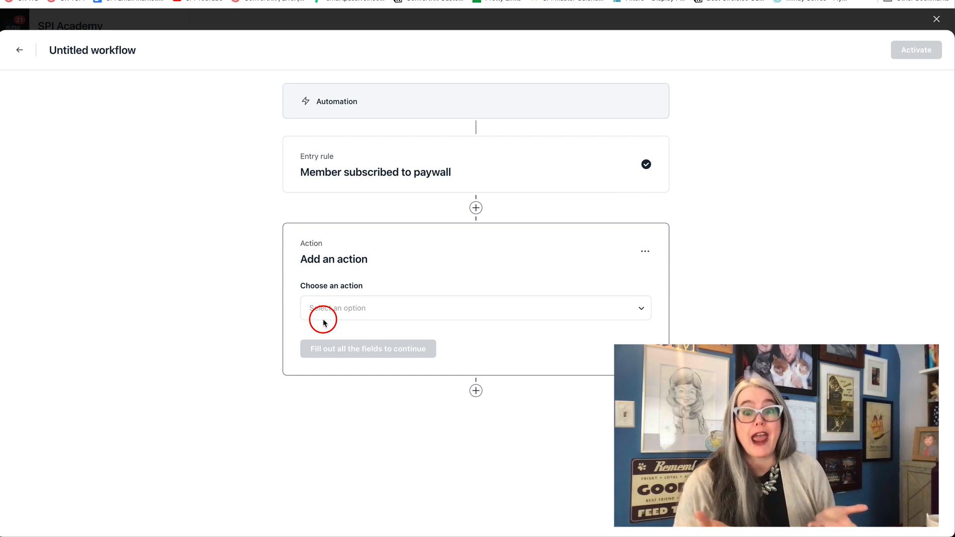
Step: Add a "Send a direct message" action from the Community Experience Manager and paste the All-Access Pass welcome text as the message body
{"action": "left_click", "coordinate": [327, 312]}
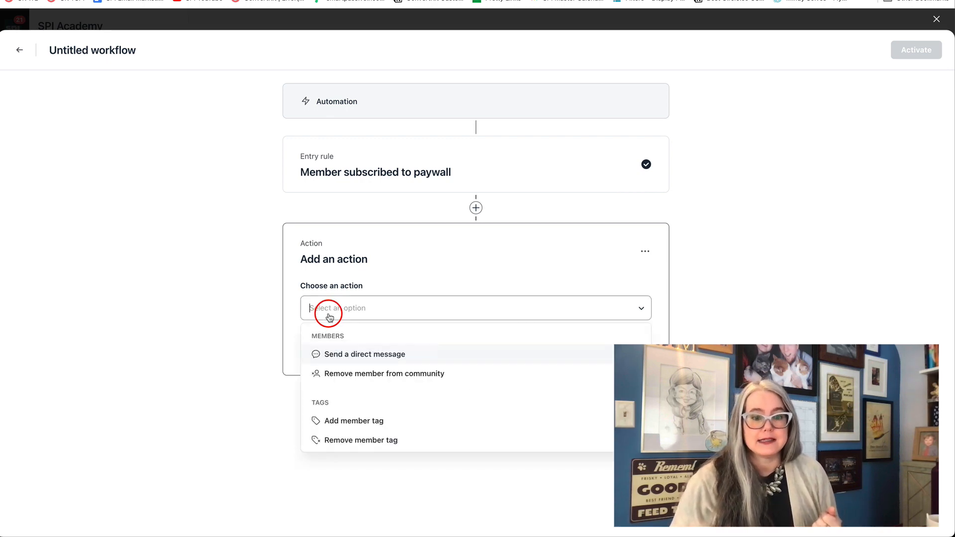
{"action": "left_click", "coordinate": [345, 357]}
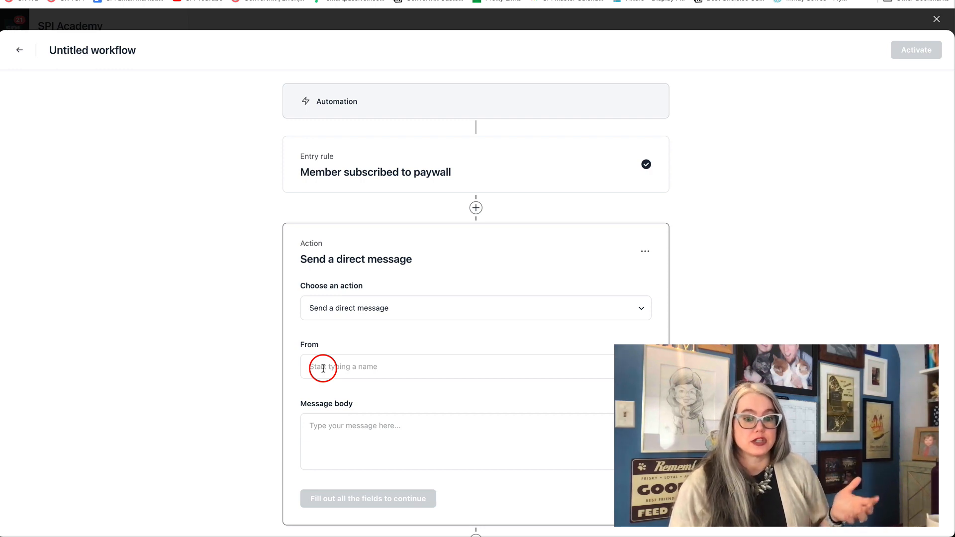
{"action": "left_click", "coordinate": [323, 368]}
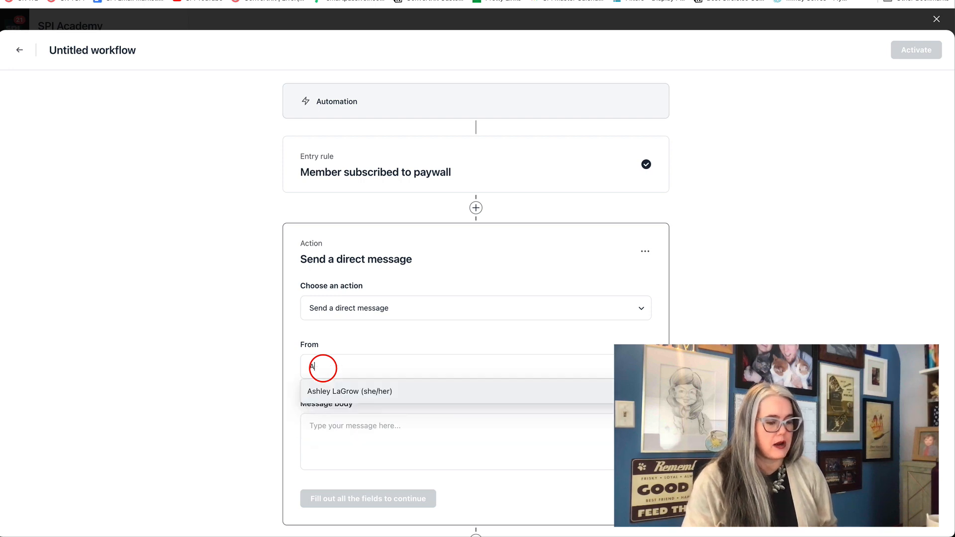
{"action": "type", "text": "Ashle"}
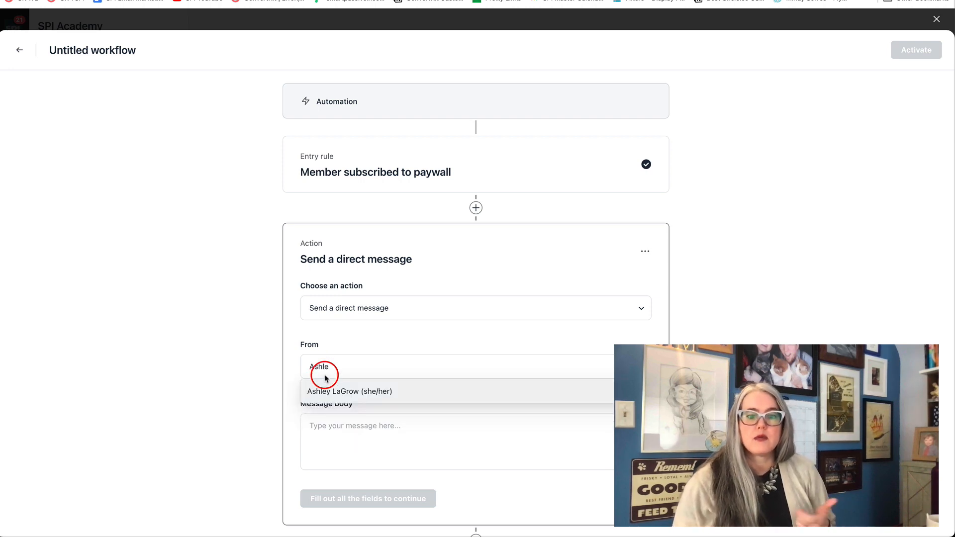
{"action": "left_click", "coordinate": [336, 396]}
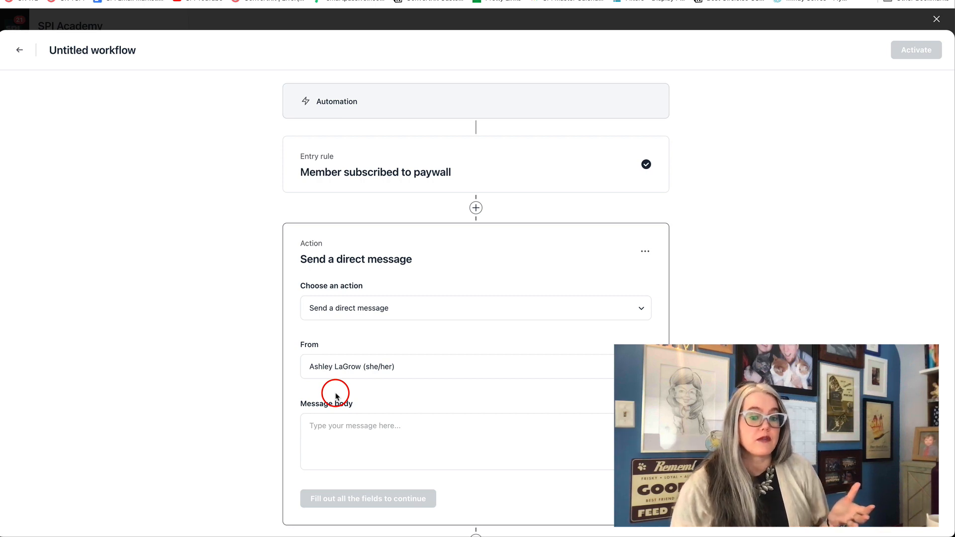
{"action": "left_click", "coordinate": [338, 436]}
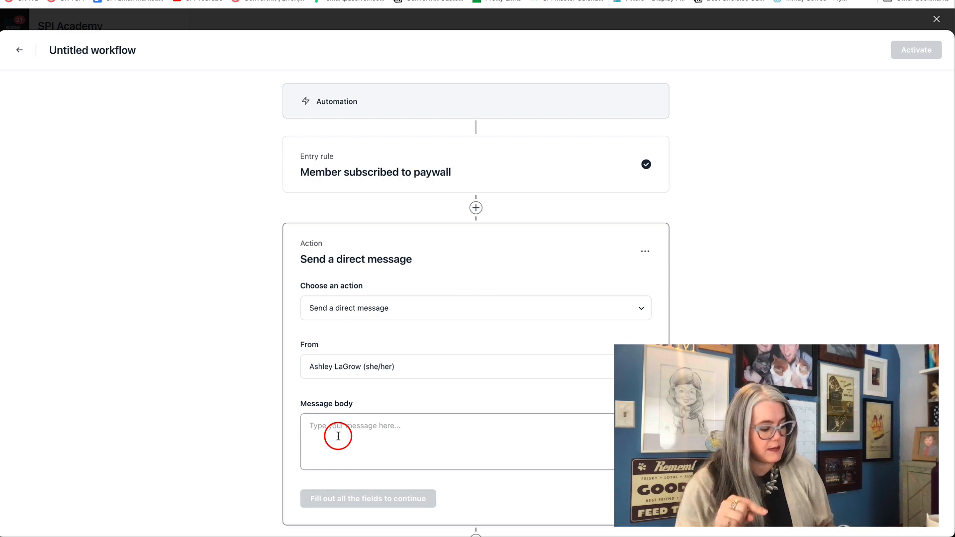
{"action": "type", "text": "Hi there! 👋 Welcome to the All-Access Pass! 🎉 My name is Ashley, and I am the Community Experience Manager here in the SPI Academy. In other words, my job is to be here for you! Make sure to head on over to the Orientation 📚 space and click on Campus Tour 🏛 to become acquainted with all that your membership has to offer along with learning how to use the various spaces. Do not hesitate to pop into my inbox with any questions you may have! I am here to support you and make your experience the best it can be. Happy Learning! 🍎 —Ashley"}
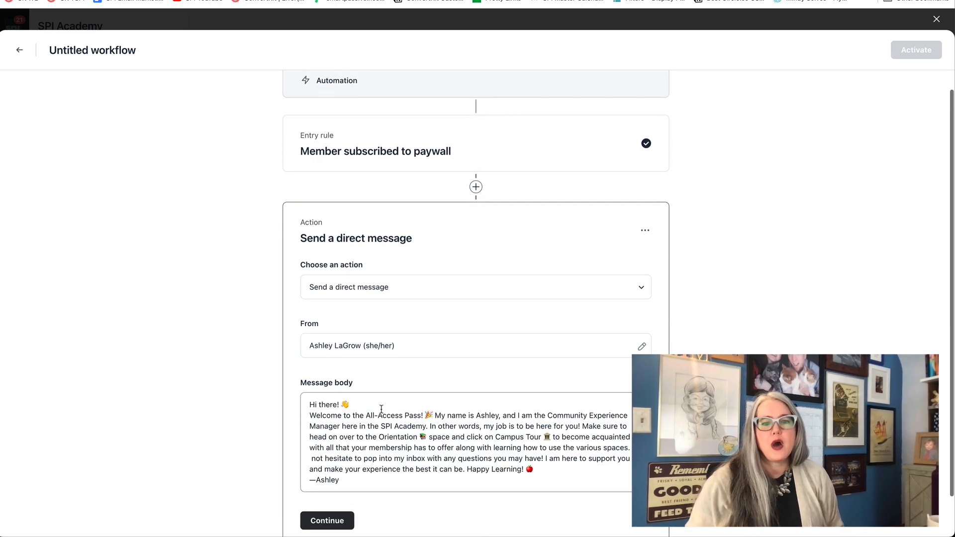
Step: Save the All-Access Pass welcome message as the workflow's direct message action
{"action": "scroll", "coordinate": [349, 422], "scroll_direction": "down", "scroll_amount": 1}
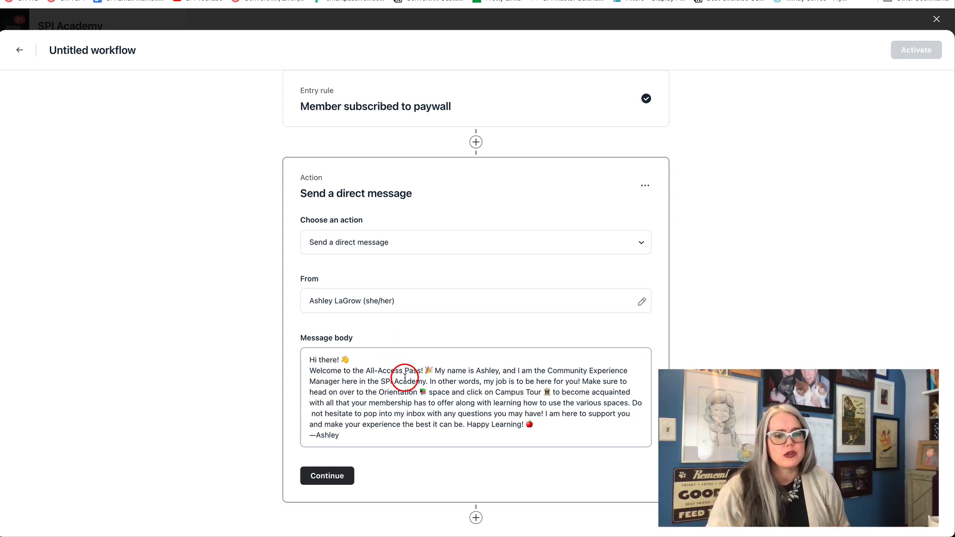
{"action": "left_click", "coordinate": [337, 477]}
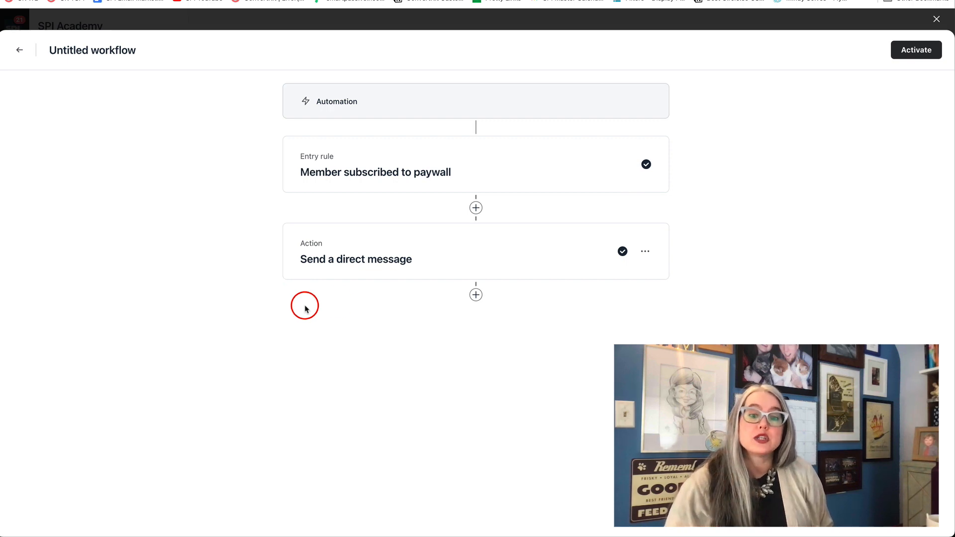
Step: Add a second action after the direct message, review the available action types, and delete the empty action
{"action": "left_click", "coordinate": [476, 296]}
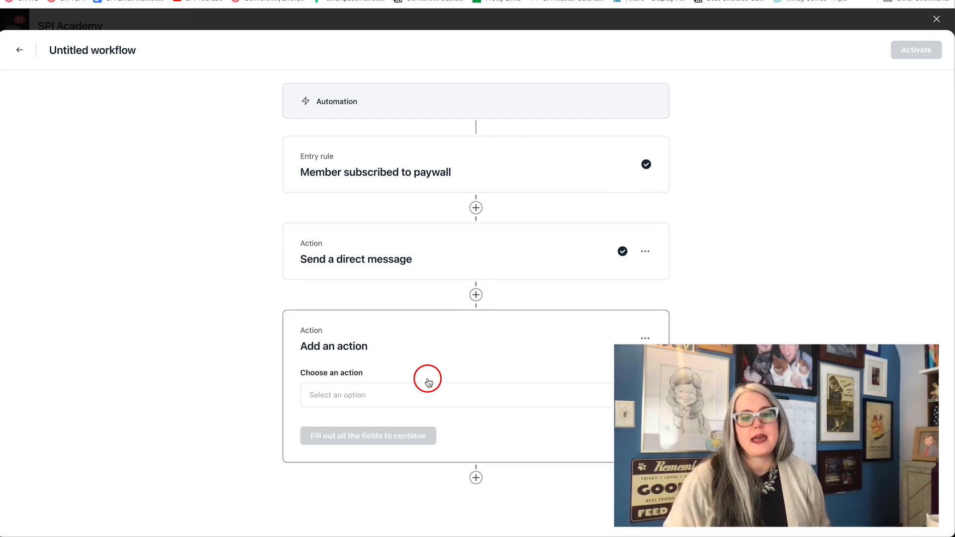
{"action": "left_click", "coordinate": [422, 396]}
{"action": "scroll", "coordinate": [421, 422], "scroll_direction": "down", "scroll_amount": 3}
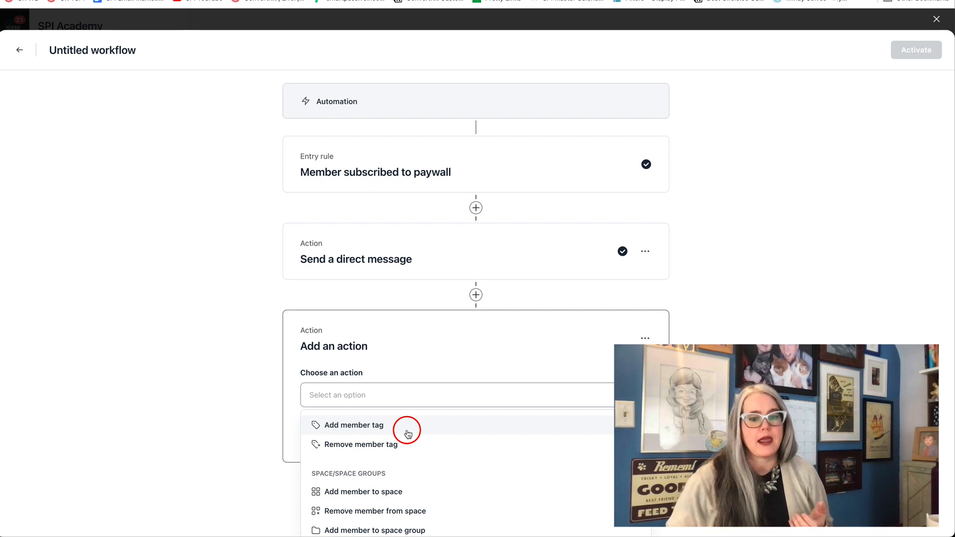
{"action": "scroll", "coordinate": [408, 434], "scroll_direction": "down", "scroll_amount": 3}
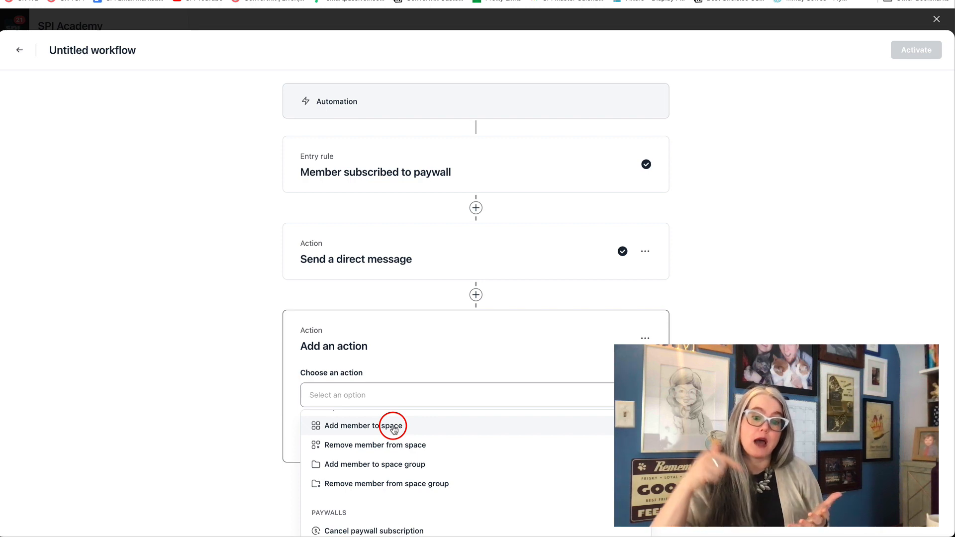
{"action": "scroll", "coordinate": [393, 398], "scroll_direction": "down", "scroll_amount": 1}
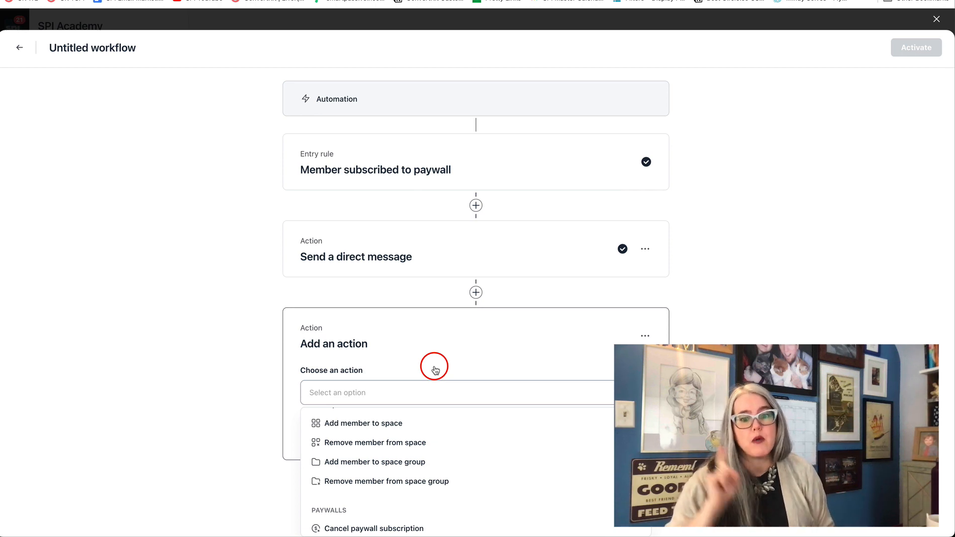
{"action": "left_click", "coordinate": [462, 342]}
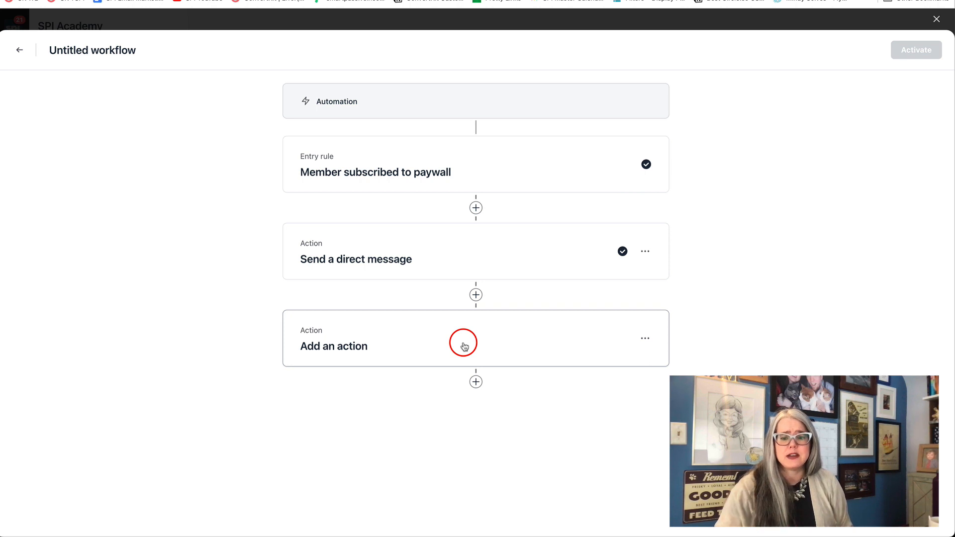
{"action": "left_click", "coordinate": [646, 341]}
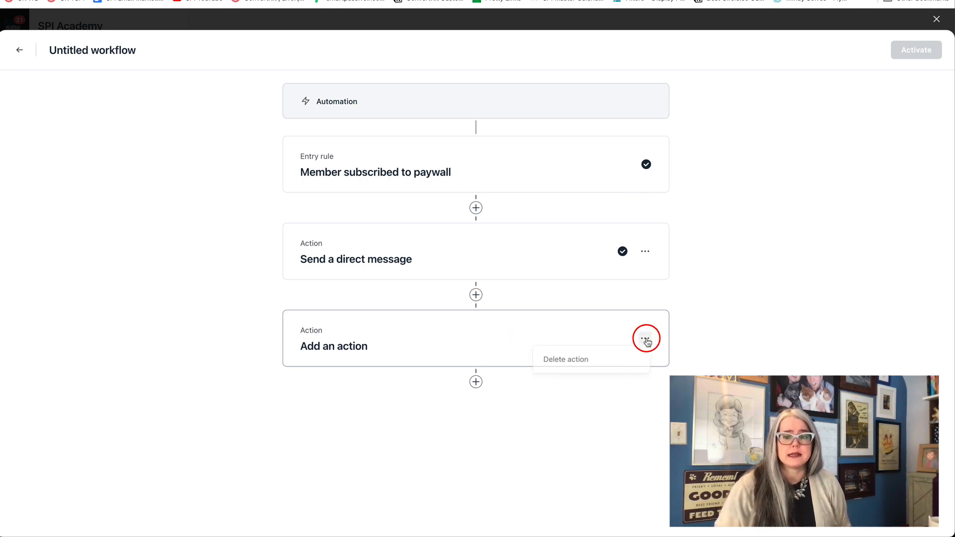
{"action": "left_click", "coordinate": [572, 360]}
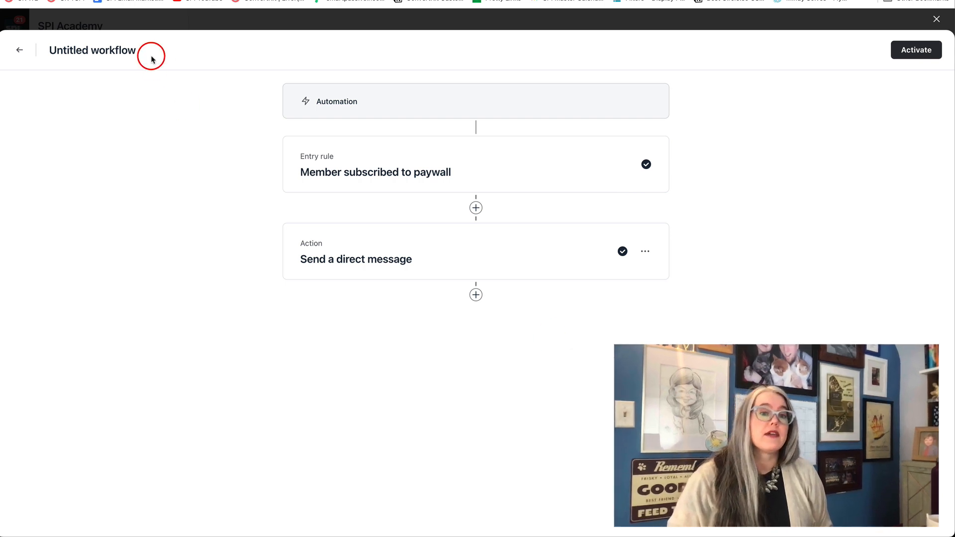
Step: Name the workflow "AAP: New member welcome message"
{"action": "left_click", "coordinate": [133, 51]}
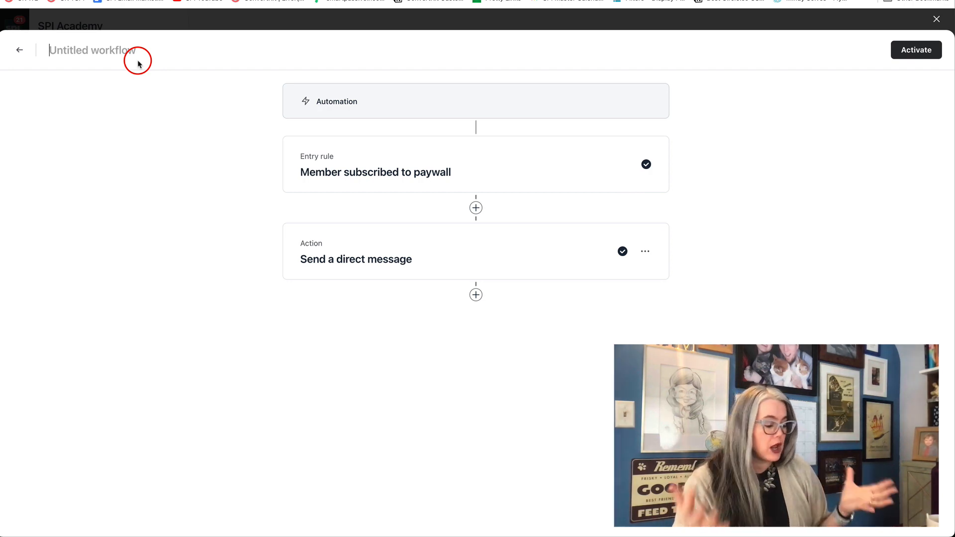
{"action": "type", "text": "AAP:"}
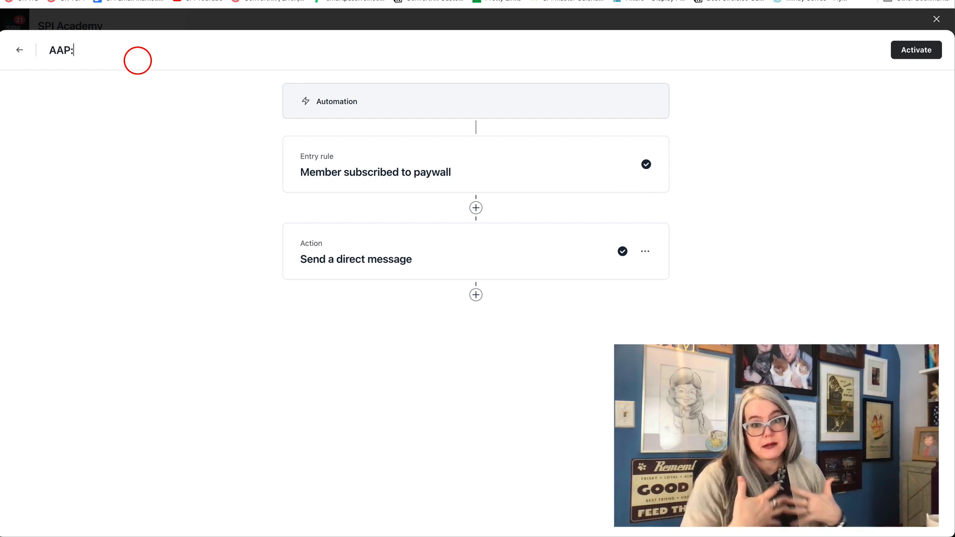
{"action": "type", "text": " New"}
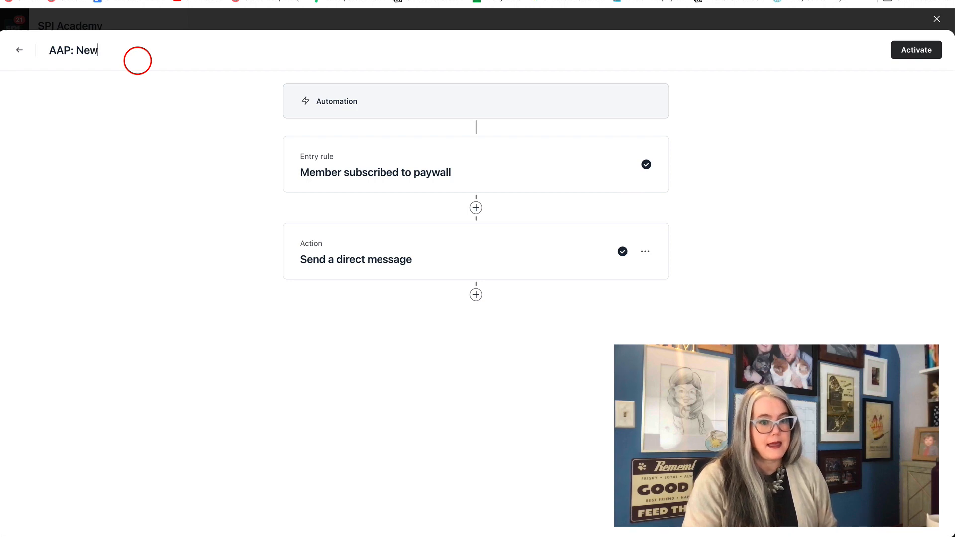
{"action": "type", "text": " member welco"}
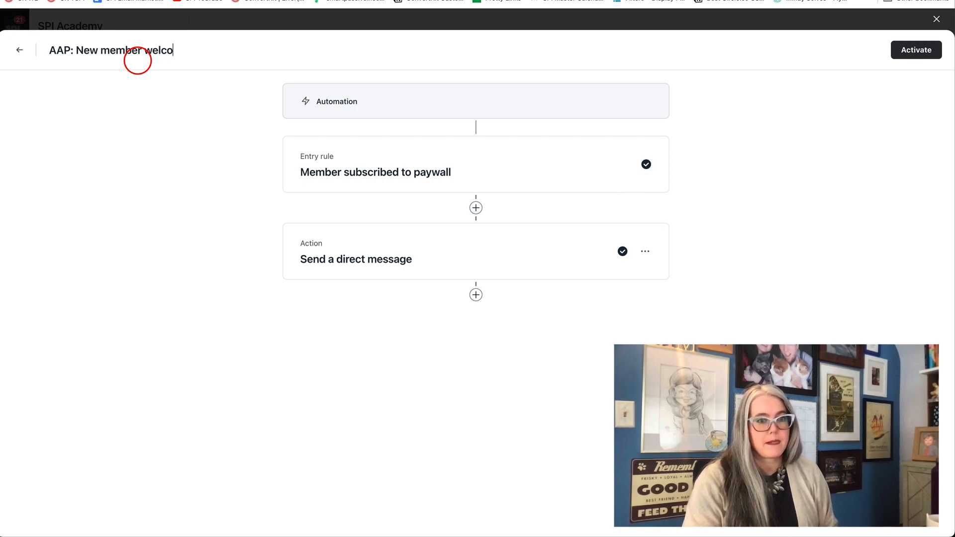
{"action": "type", "text": "me message"}
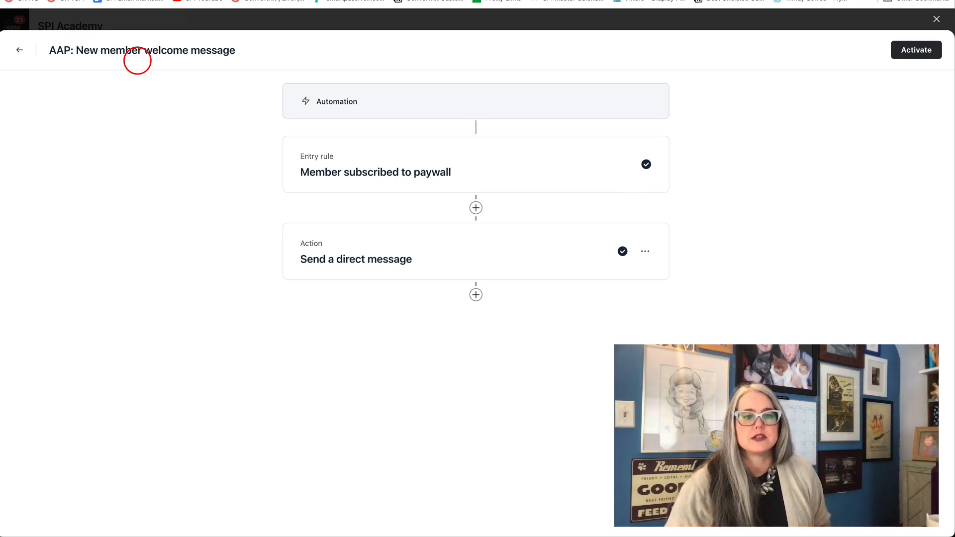
Step: Activate the All-Access Pass welcome workflow and return to the workflows list
{"action": "left_click", "coordinate": [912, 50]}
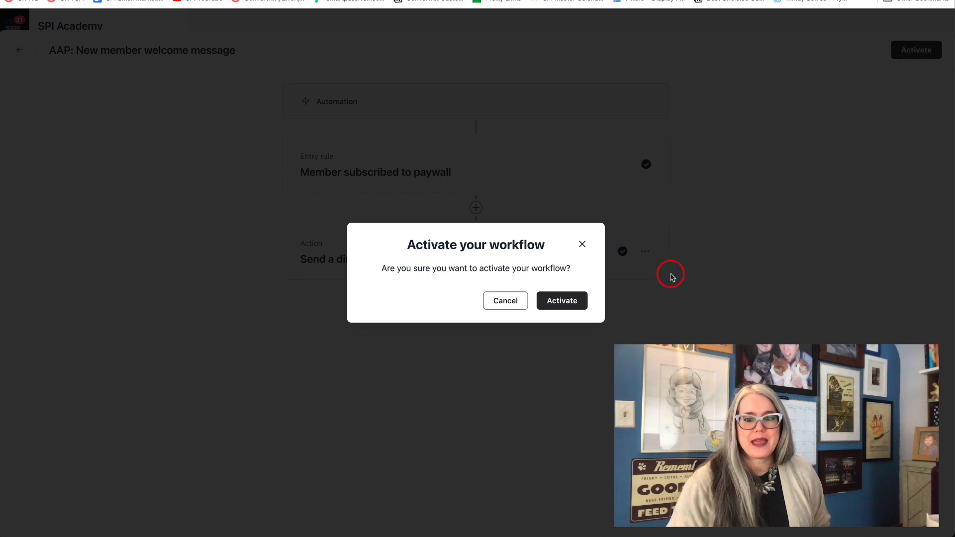
{"action": "left_click", "coordinate": [562, 301]}
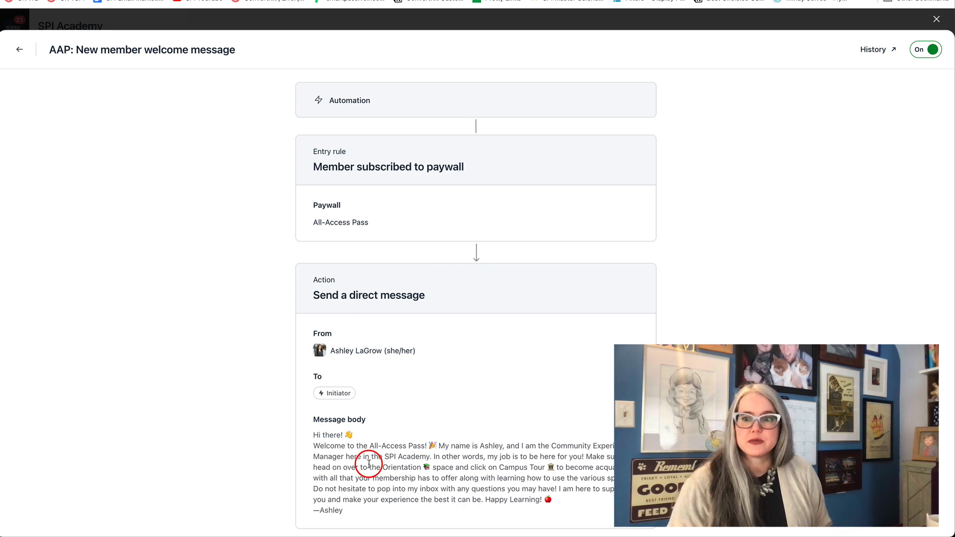
{"action": "left_click", "coordinate": [937, 20]}
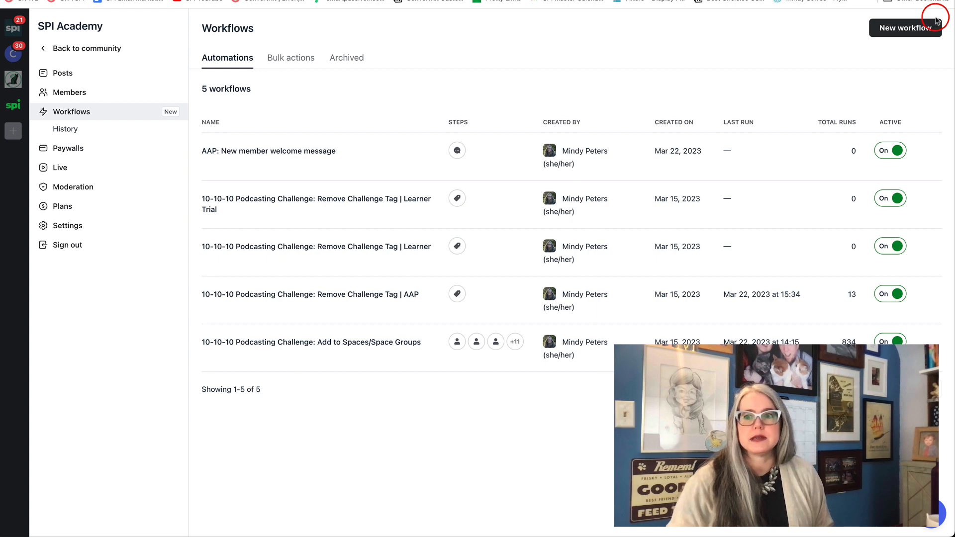
Step: Create another new custom workflow of the Automation type
{"action": "left_click", "coordinate": [906, 29]}
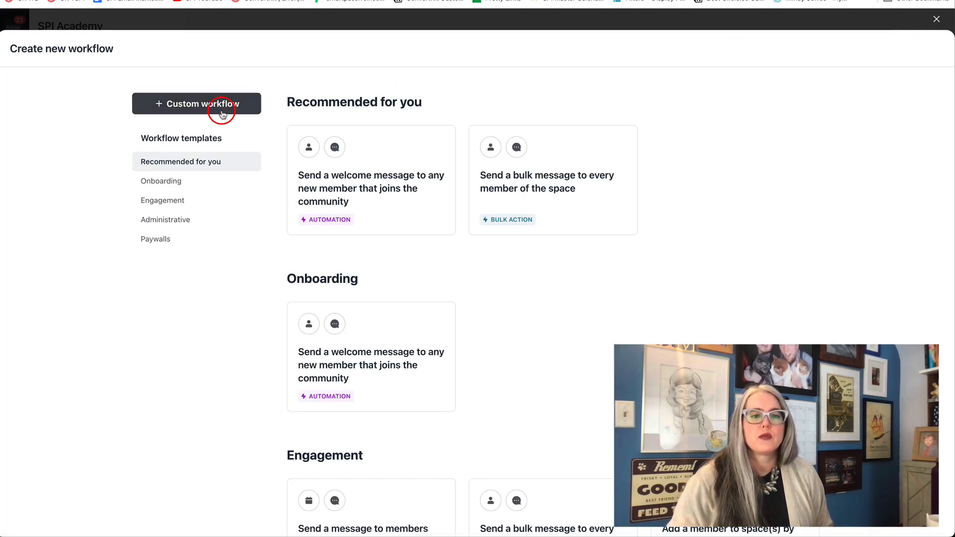
{"action": "left_click", "coordinate": [225, 104]}
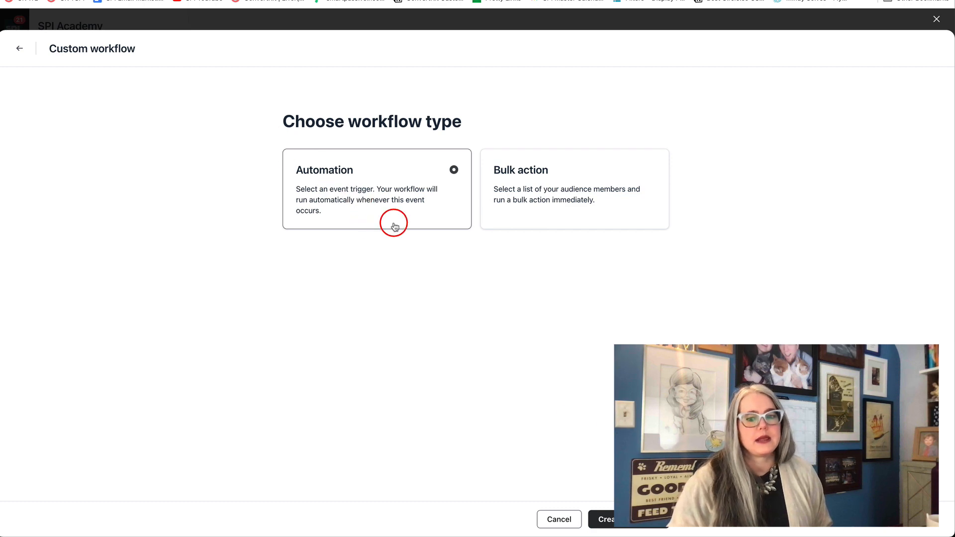
{"action": "left_click", "coordinate": [611, 519]}
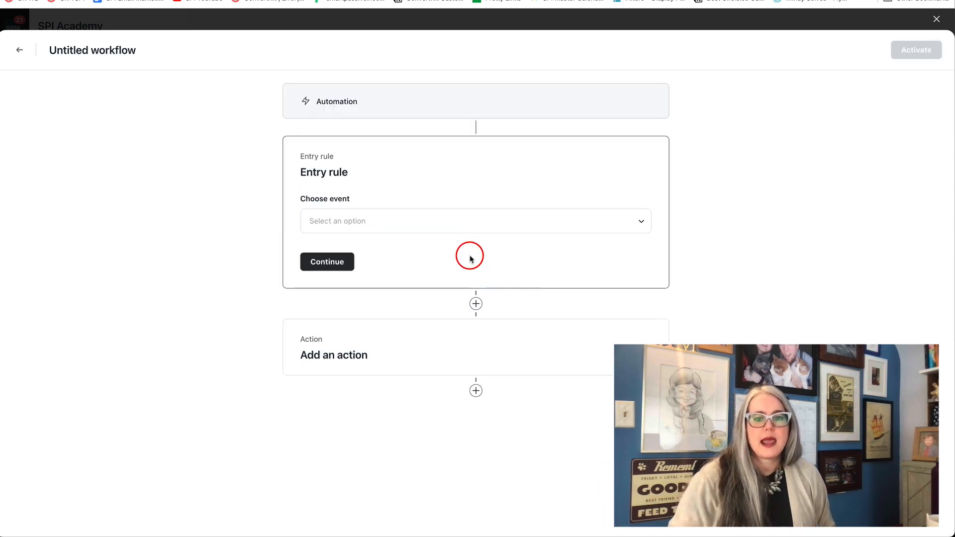
Step: Set the entry rule to "Member subscribed to paywall" for the Learner Subscription paywall and save it
{"action": "left_click", "coordinate": [437, 219]}
{"action": "scroll", "coordinate": [421, 325], "scroll_direction": "down", "scroll_amount": 10}
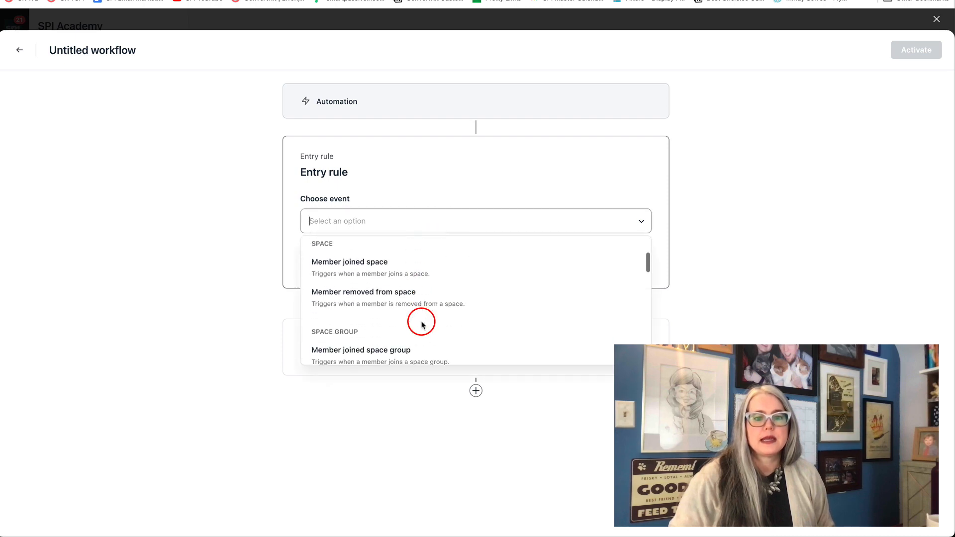
{"action": "scroll", "coordinate": [421, 325], "scroll_direction": "up", "scroll_amount": 1}
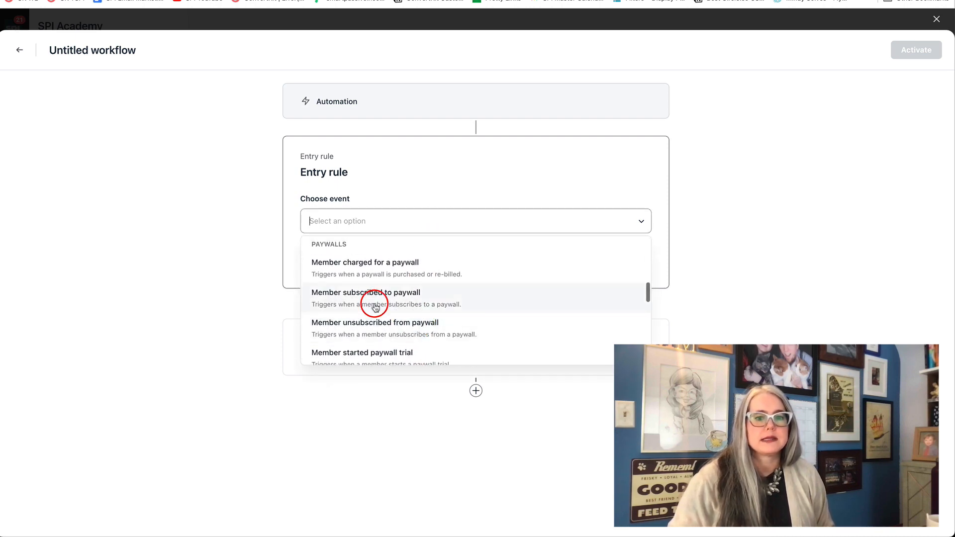
{"action": "left_click", "coordinate": [361, 299]}
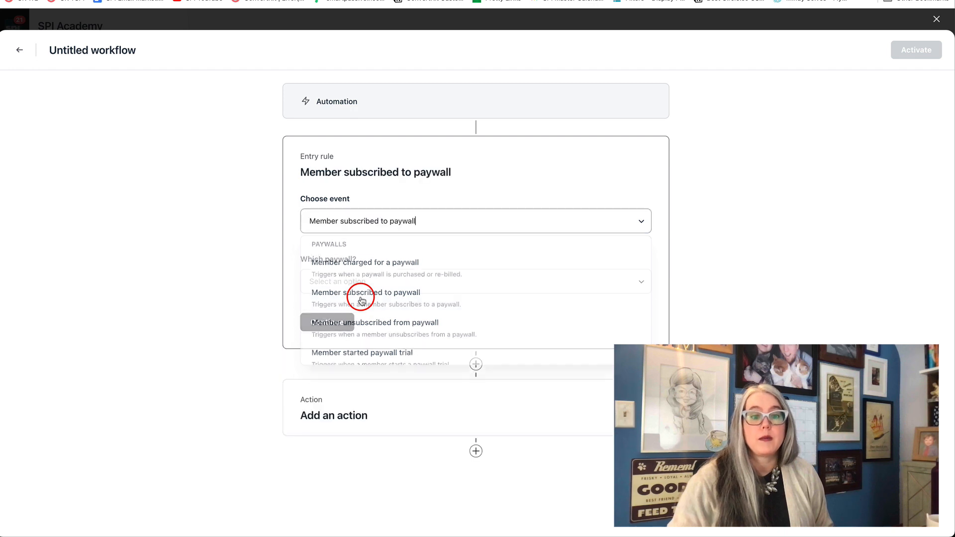
{"action": "left_click", "coordinate": [345, 289]}
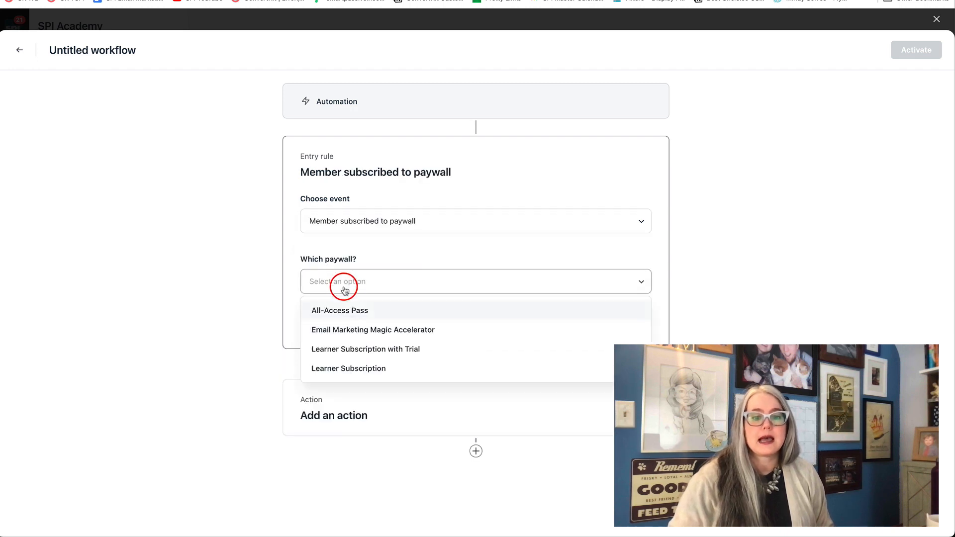
{"action": "left_click", "coordinate": [333, 369]}
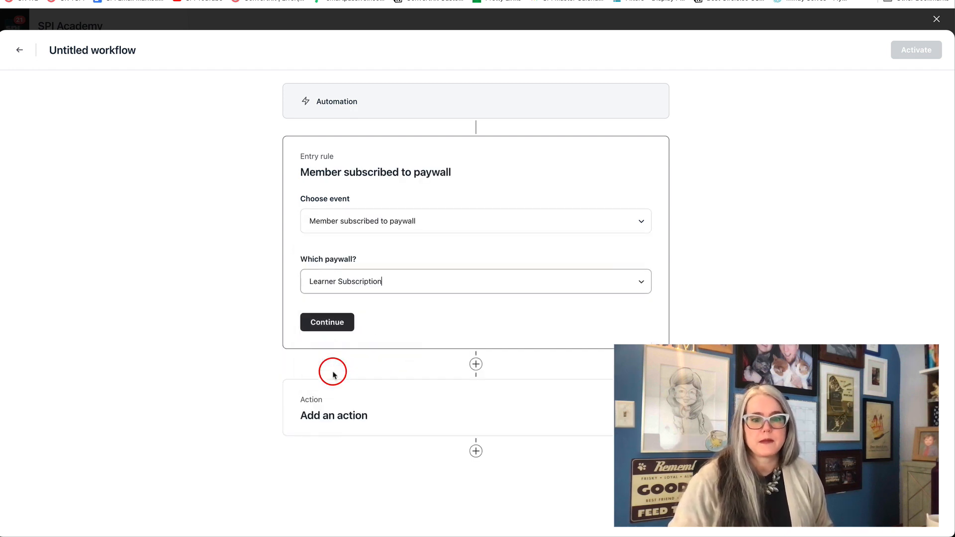
{"action": "left_click", "coordinate": [331, 328]}
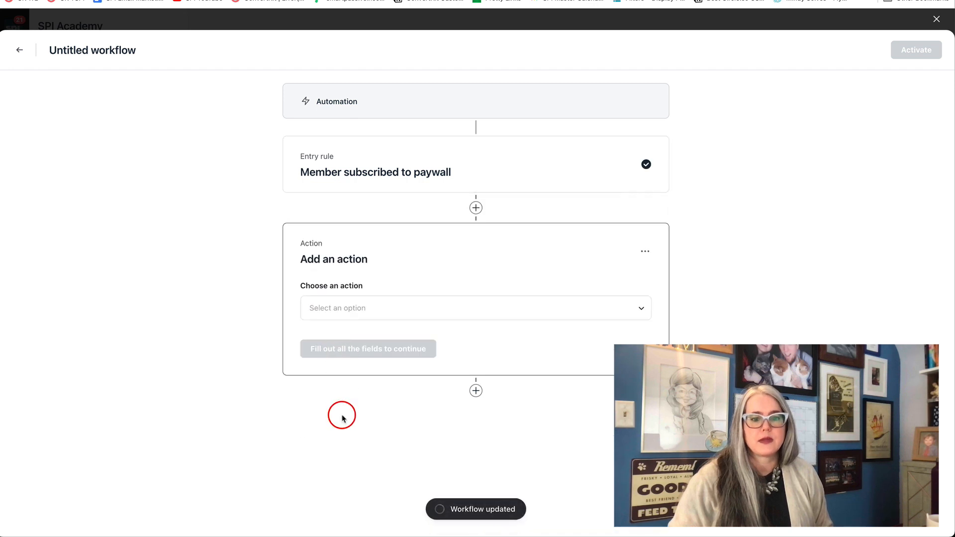
Step: Choose the "Send a direct message" action and set the Community Experience Manager as its sender
{"action": "left_click", "coordinate": [337, 306]}
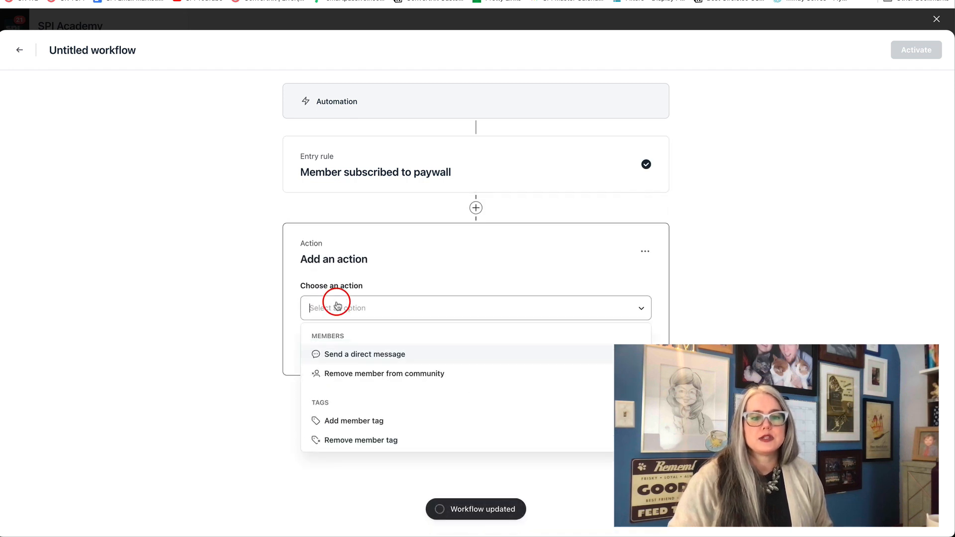
{"action": "left_click", "coordinate": [331, 353]}
{"action": "left_click", "coordinate": [316, 366]}
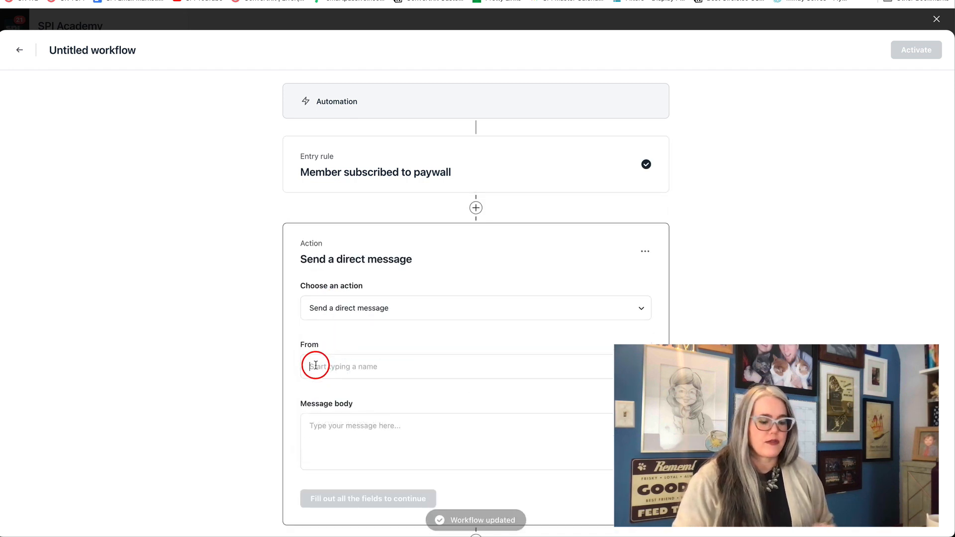
{"action": "type", "text": "Ashley"}
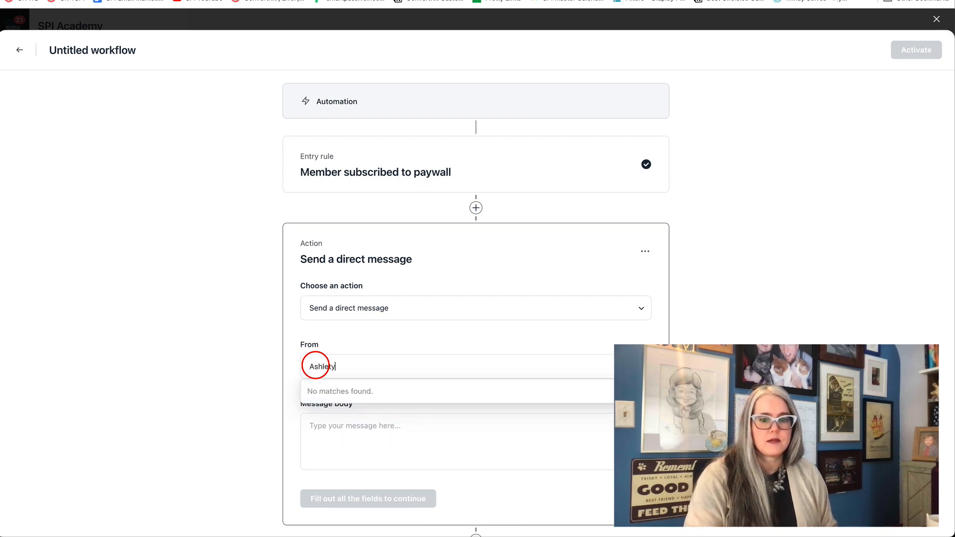
{"action": "key", "text": "BackSpace"}
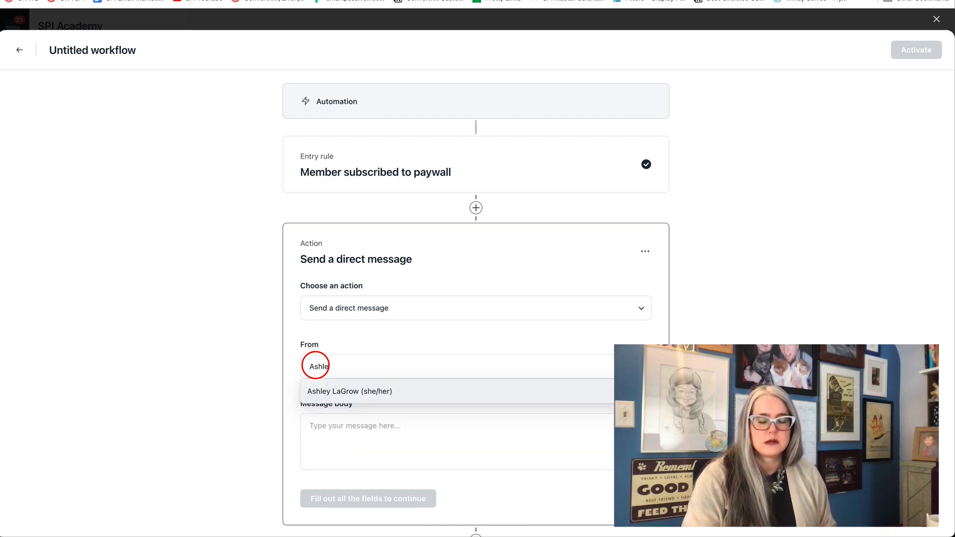
{"action": "left_click", "coordinate": [320, 391]}
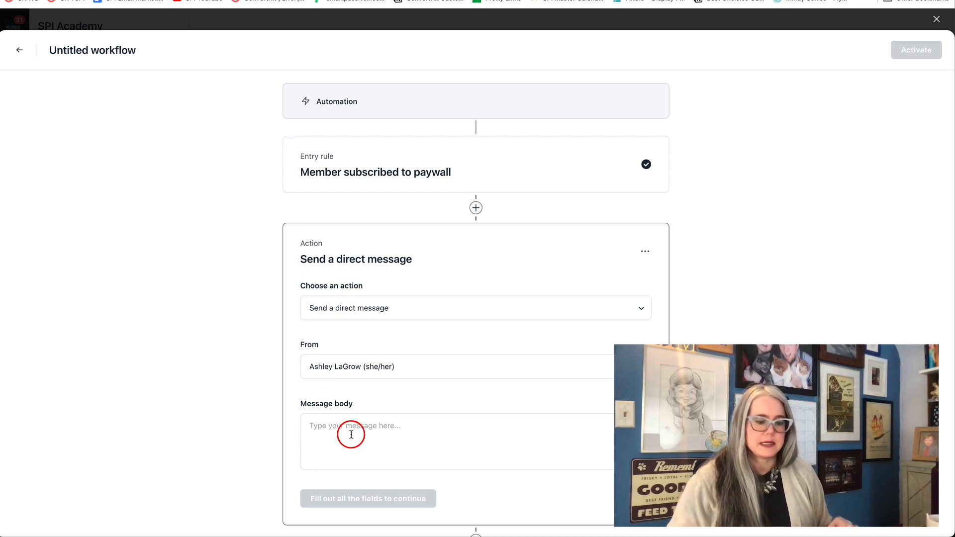
Step: Paste the Learner Community welcome text as the message body, clean up its greeting to "Hi there! 👋", and save the action
{"action": "key", "text": "super+v"}
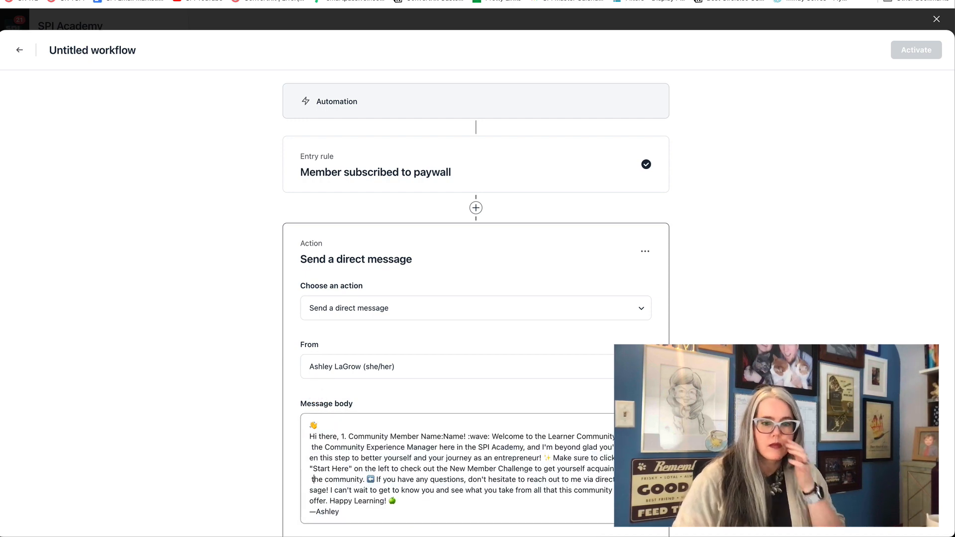
{"action": "key", "text": "super+x"}
{"action": "key", "text": "super+v"}
{"action": "key", "text": "Return"}
{"action": "key", "text": "BackSpace"}
{"action": "left_click_drag", "start_coordinate": [463, 426], "coordinate": [339, 425]}
{"action": "key", "text": "BackSpace"}
{"action": "left_click", "coordinate": [506, 431]}
{"action": "scroll", "coordinate": [507, 426], "scroll_direction": "down", "scroll_amount": 2}
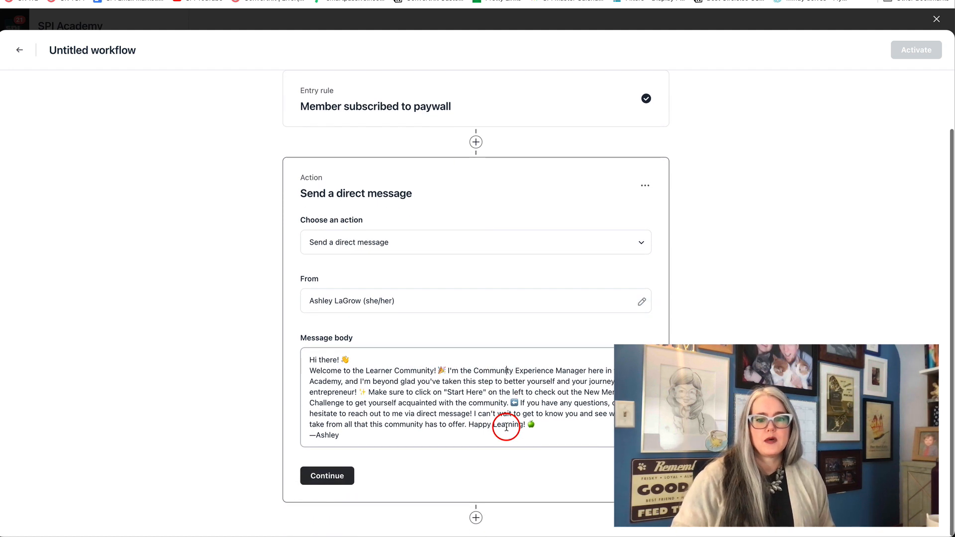
{"action": "left_click", "coordinate": [323, 481]}
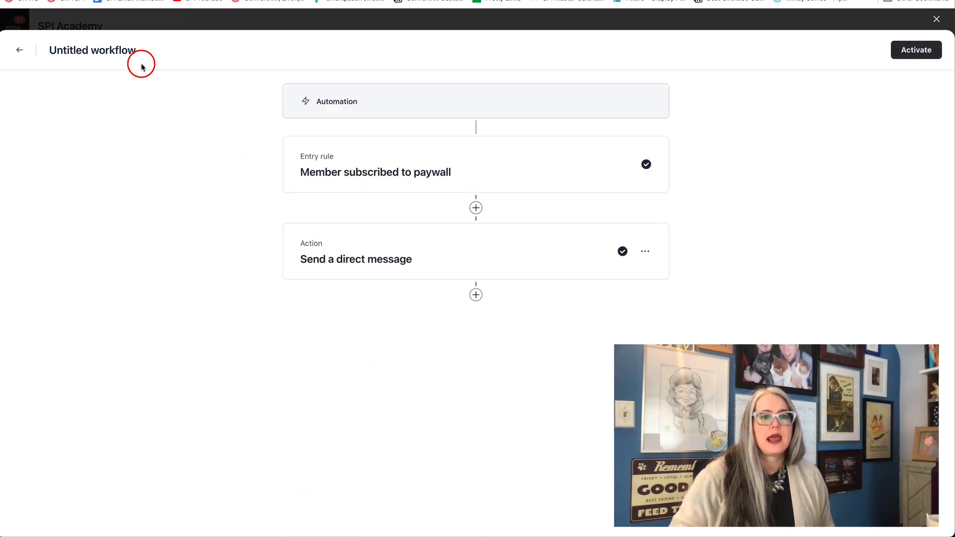
Step: Name the workflow "Learner: New member welcome message" and activate it
{"action": "left_click", "coordinate": [126, 49]}
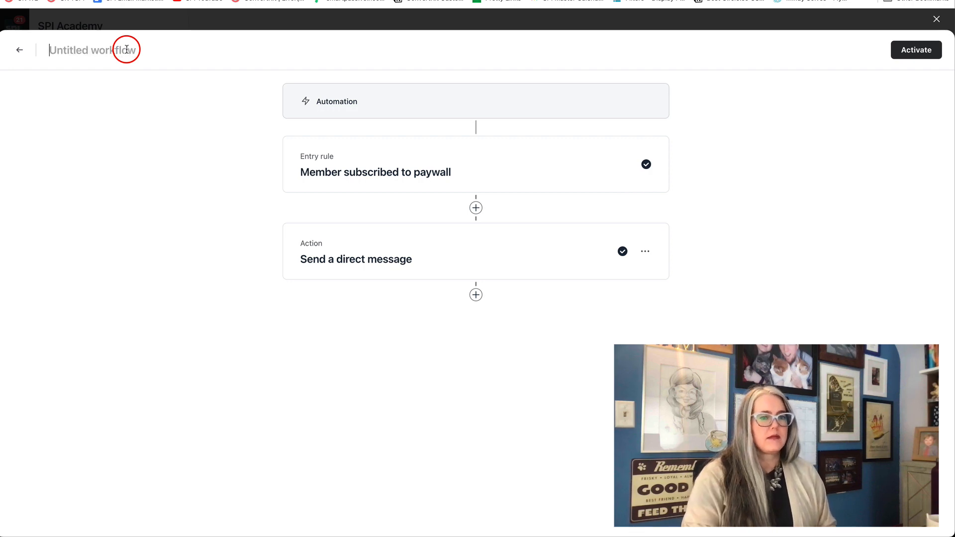
{"action": "type", "text": "Learner: "}
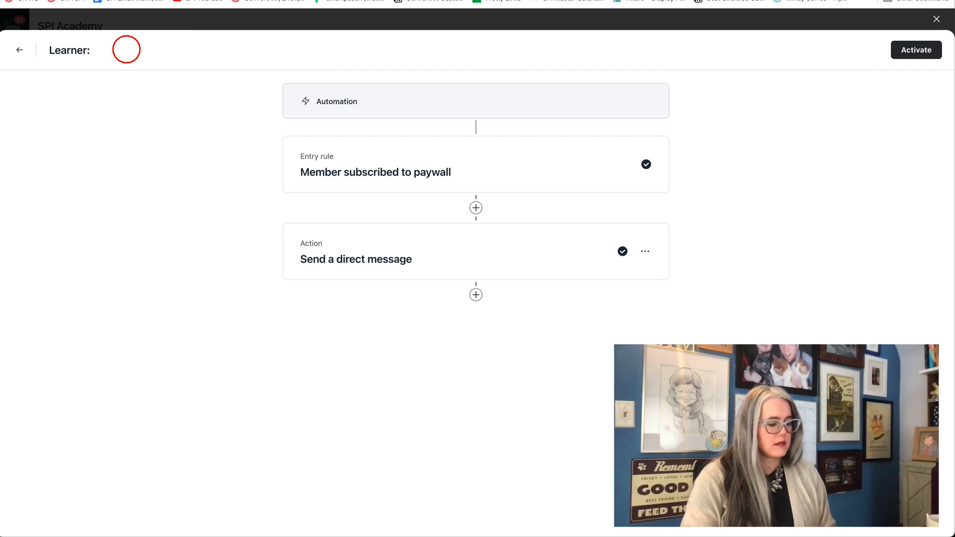
{"action": "type", "text": "New member wel"}
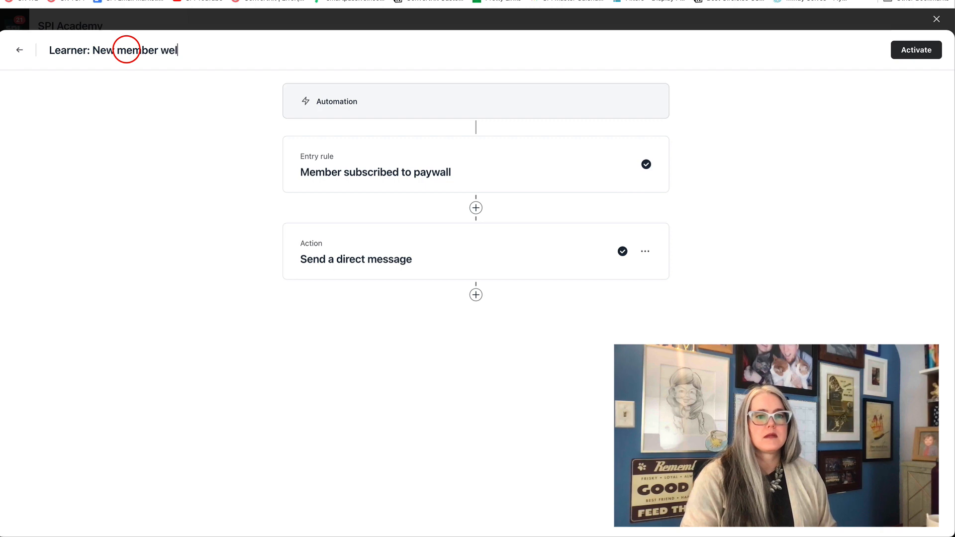
{"action": "type", "text": "come message"}
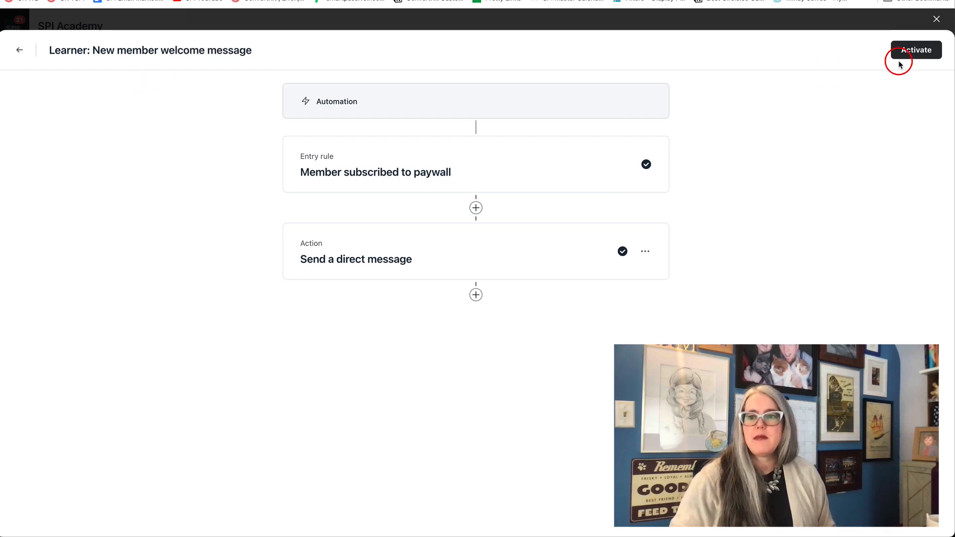
{"action": "left_click", "coordinate": [905, 46]}
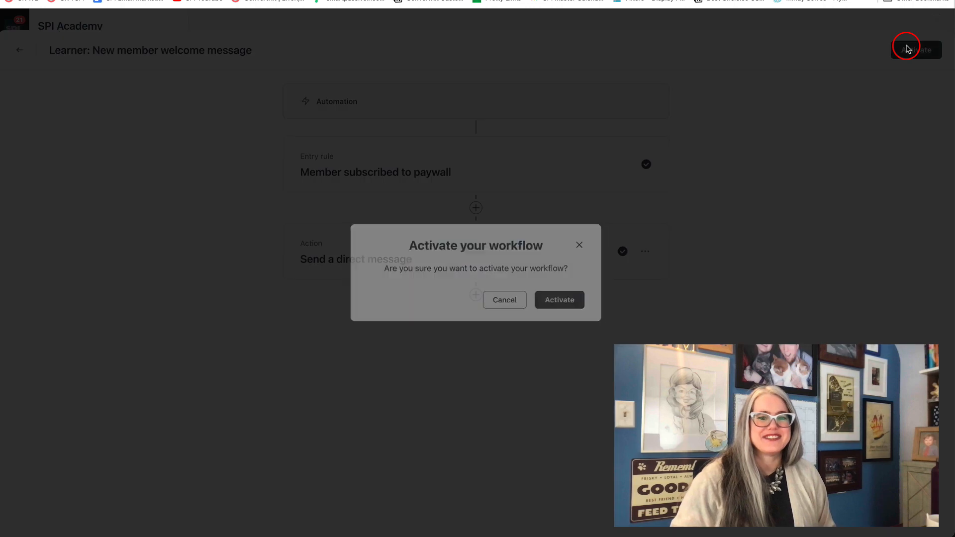
{"action": "left_click", "coordinate": [579, 297]}
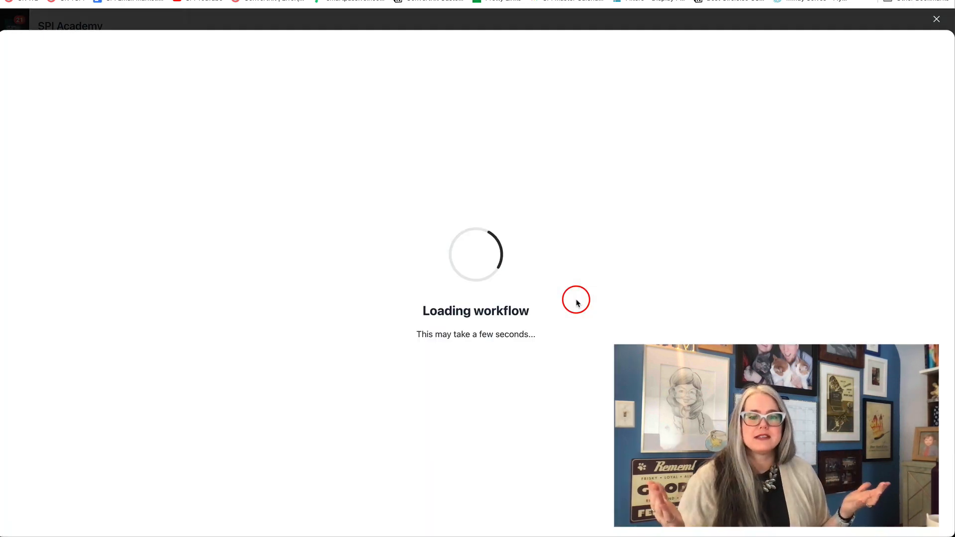